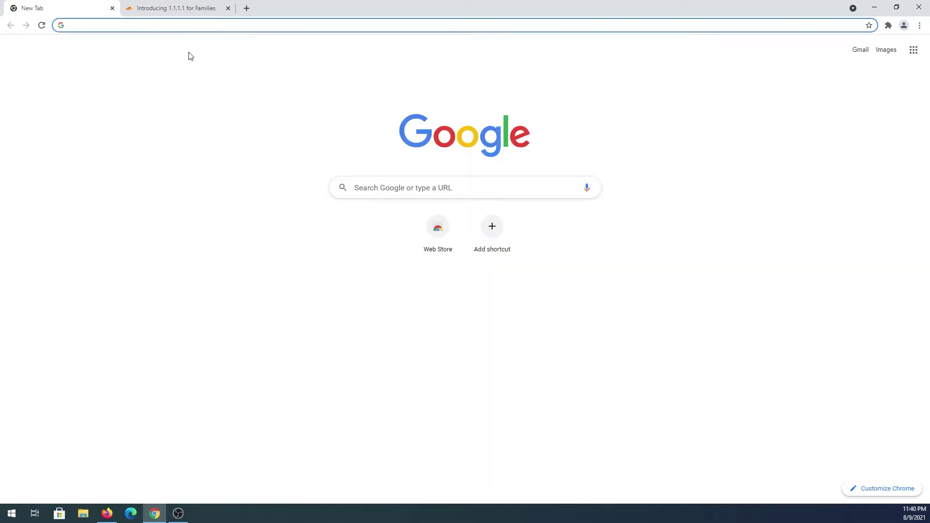
# - Switch to the 'Introducing 1.1.1.1 for Families' article and read down to the 1.1.1.2 / 1.0.0.2 addresses
pyautogui.click(189, 12)
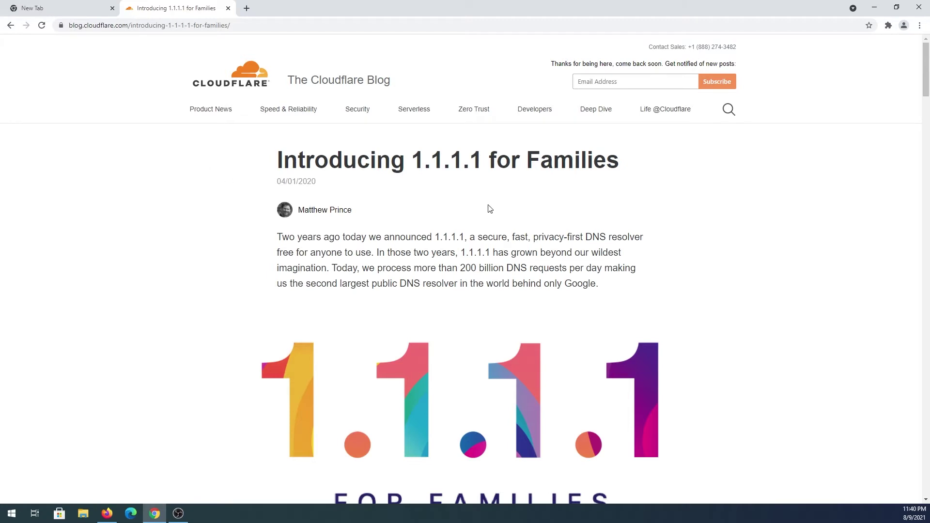
pyautogui.scroll(-9, 489, 208)
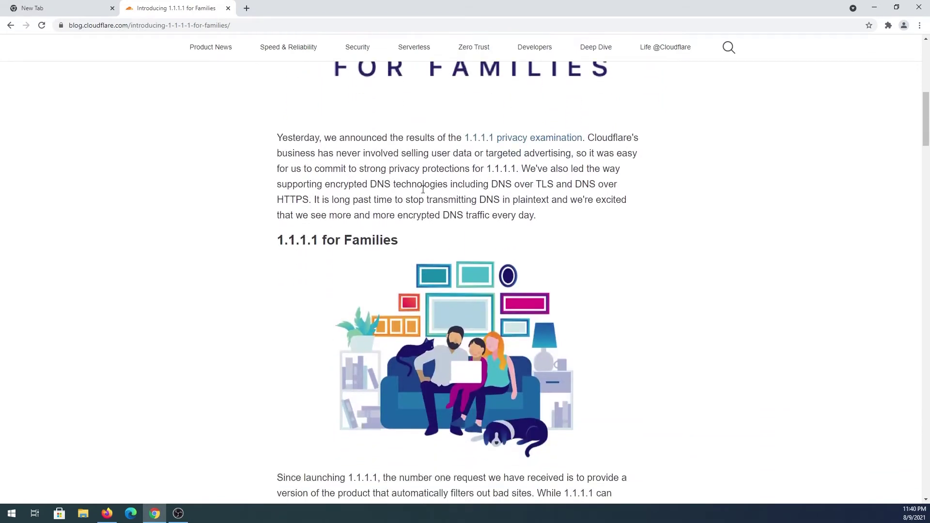
pyautogui.scroll(-12, 489, 208)
pyautogui.scroll(-10, 432, 188)
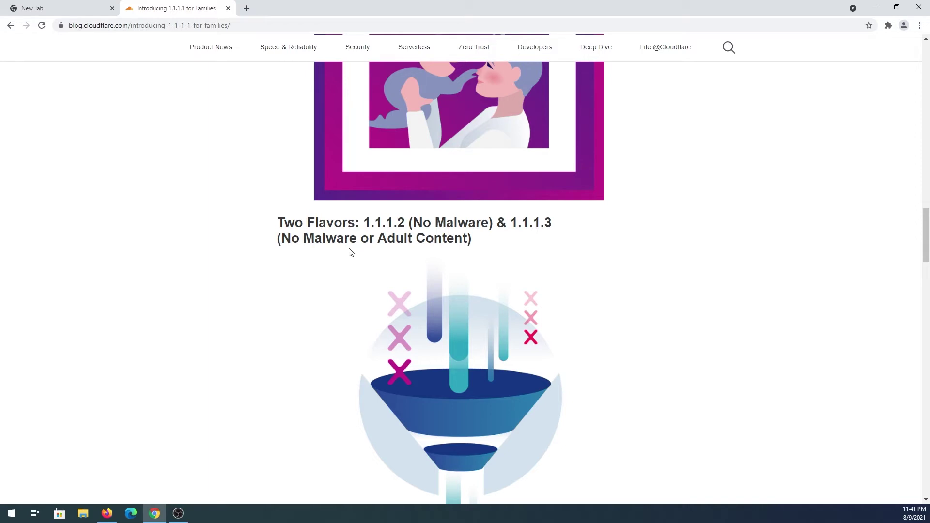
pyautogui.scroll(-4, 388, 255)
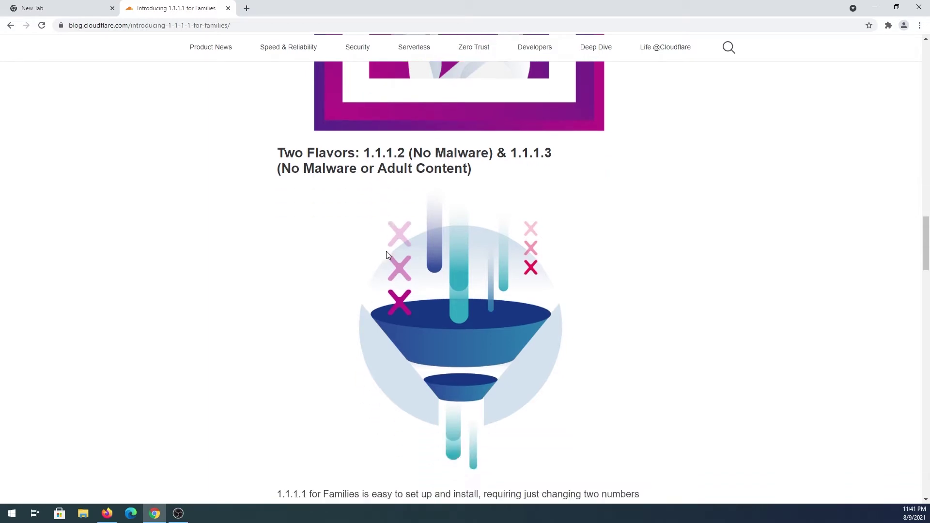
pyautogui.scroll(-2, 388, 255)
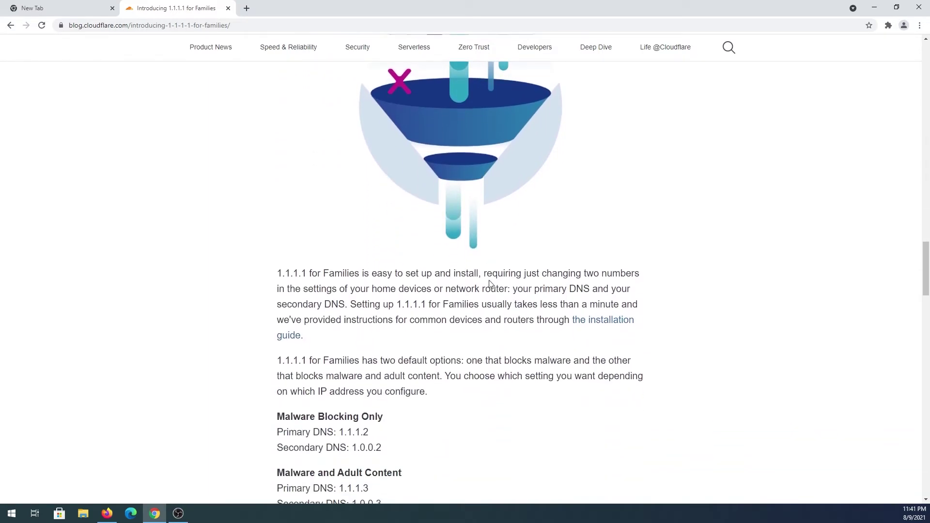
# - Follow the installation guide link to the Cloudflare Docs setup instructions page
pyautogui.click(601, 324)
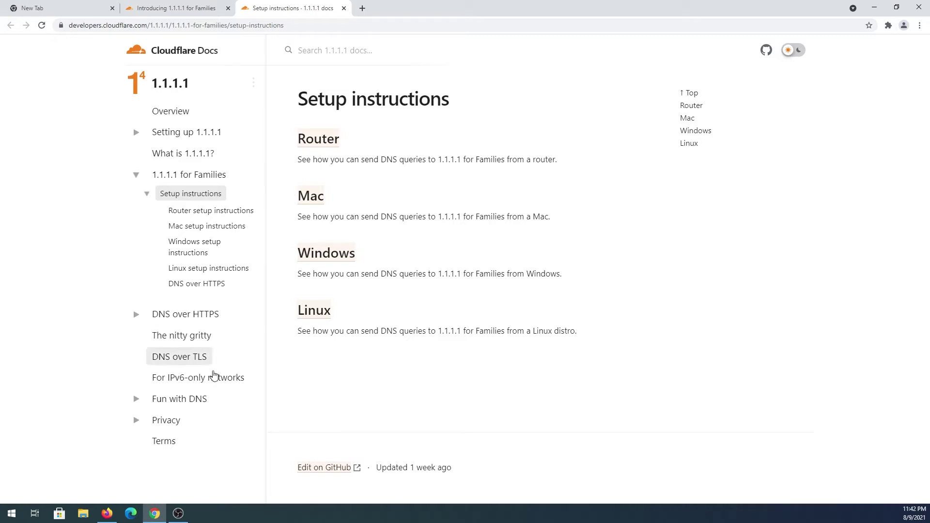
# - Launch Windows Settings from a Start search and go to Network & Internet
pyautogui.click(11, 514)
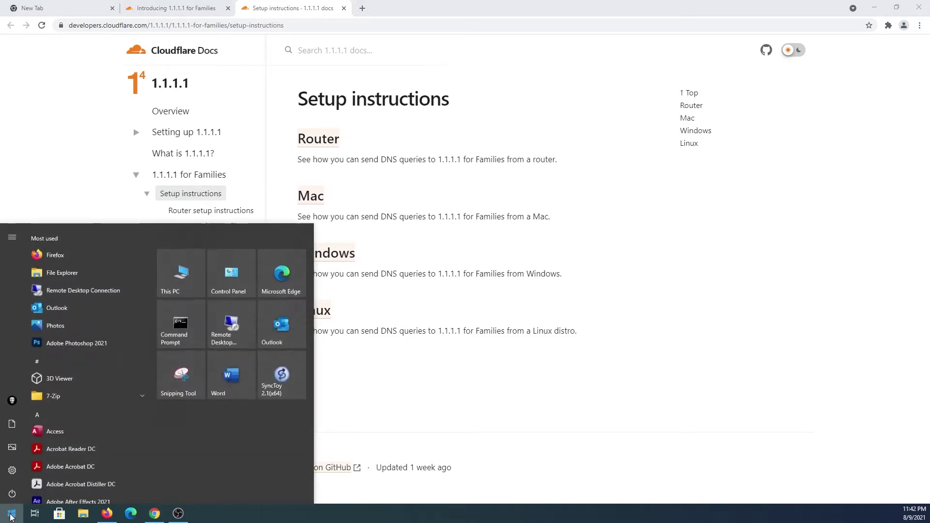
pyautogui.write('se')
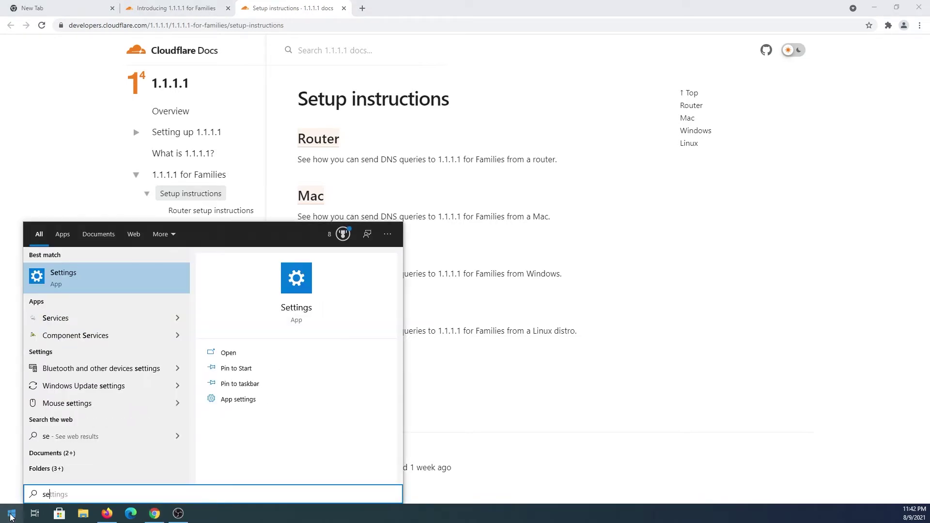
pyautogui.click(69, 278)
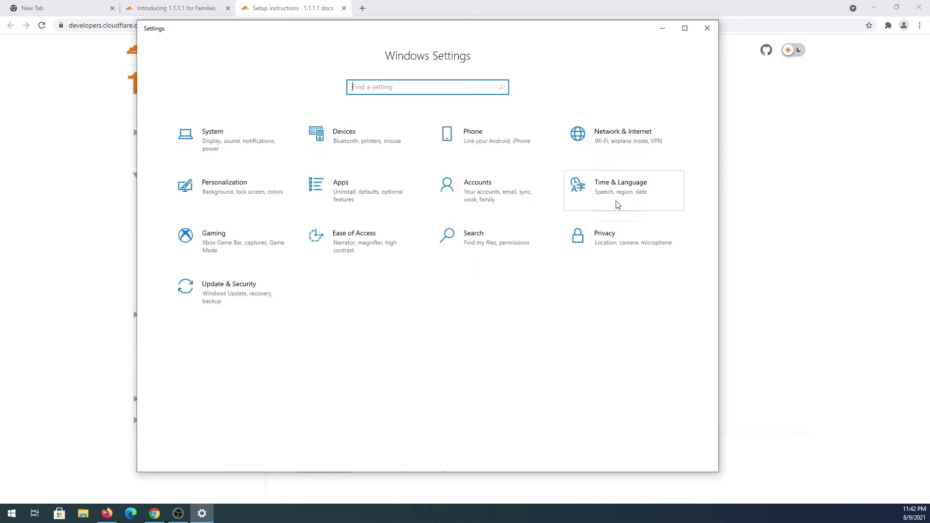
pyautogui.click(629, 147)
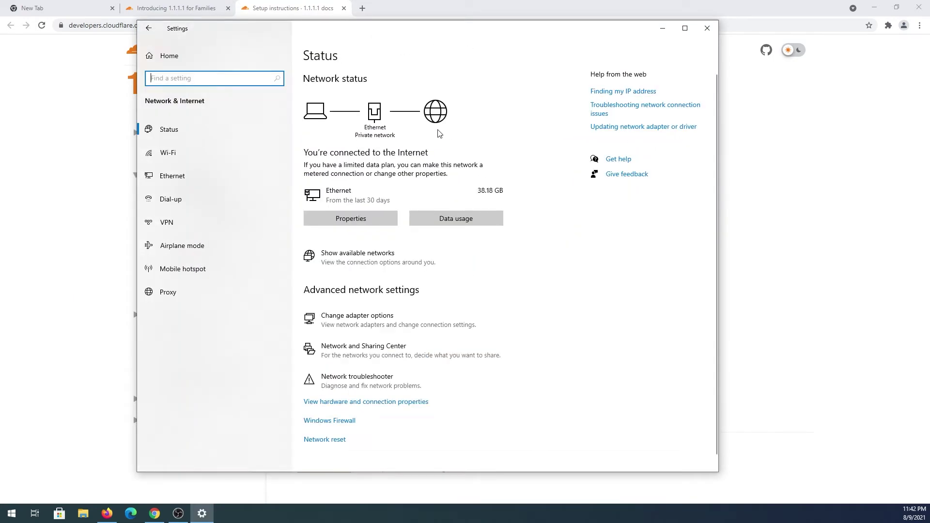
# - Go from the Ethernet settings to Change adapter options to list the network adapters
pyautogui.click(187, 176)
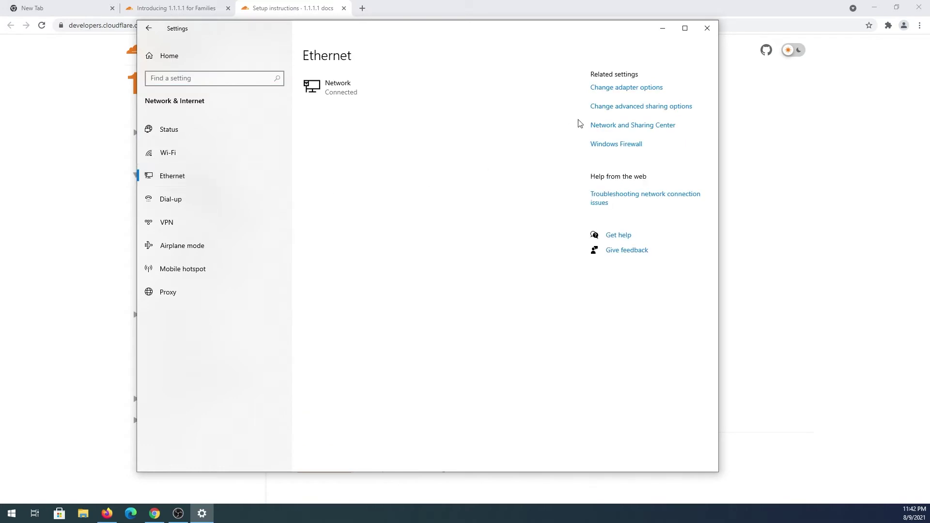
pyautogui.click(621, 89)
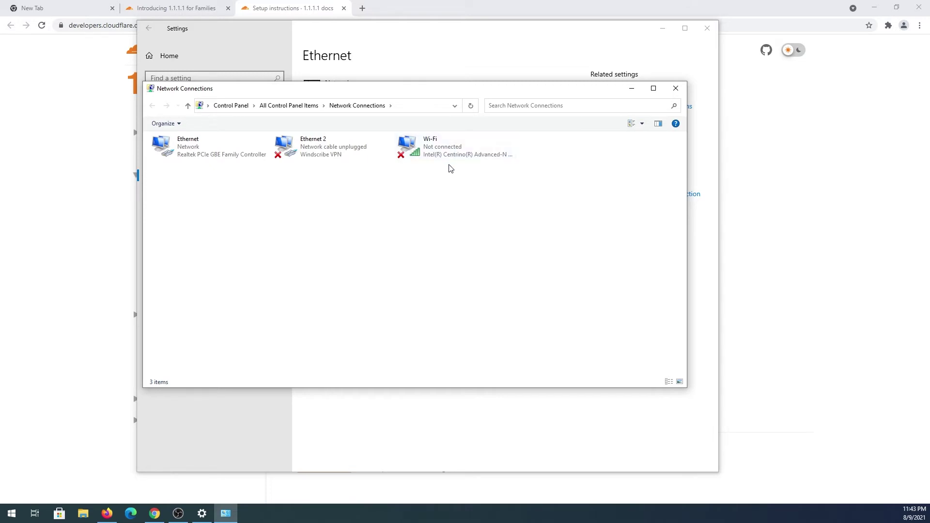
# - Set the Ethernet adapter's IPv4 to 'Use the following DNS server addresses' and return to Chrome
pyautogui.rightClick(190, 150)
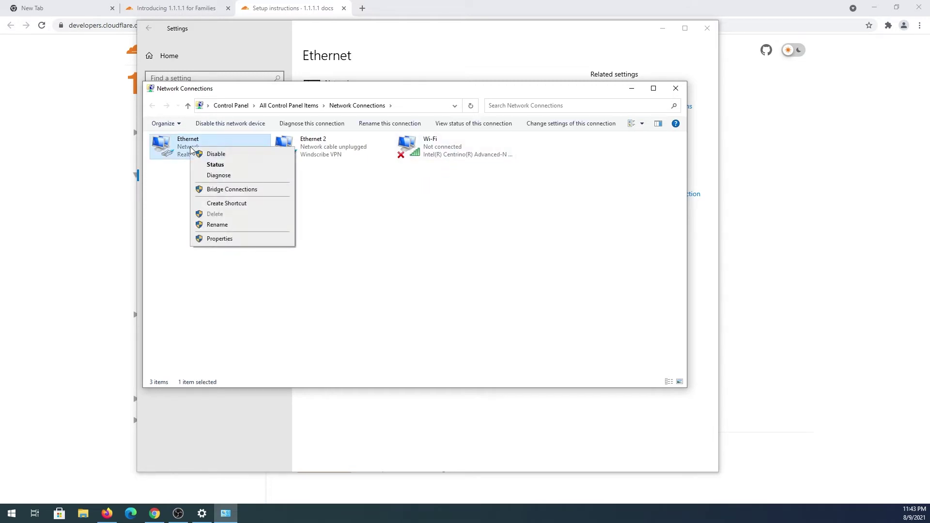
pyautogui.click(228, 239)
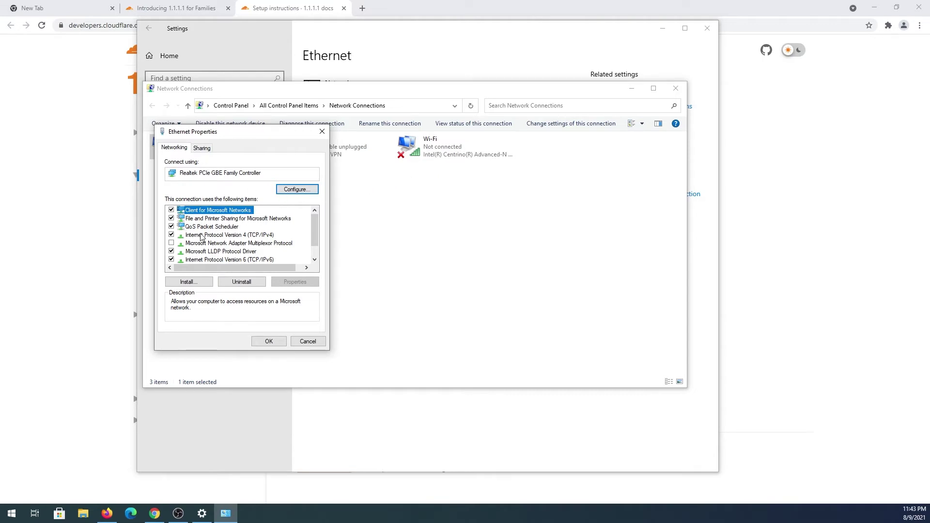
pyautogui.click(232, 236)
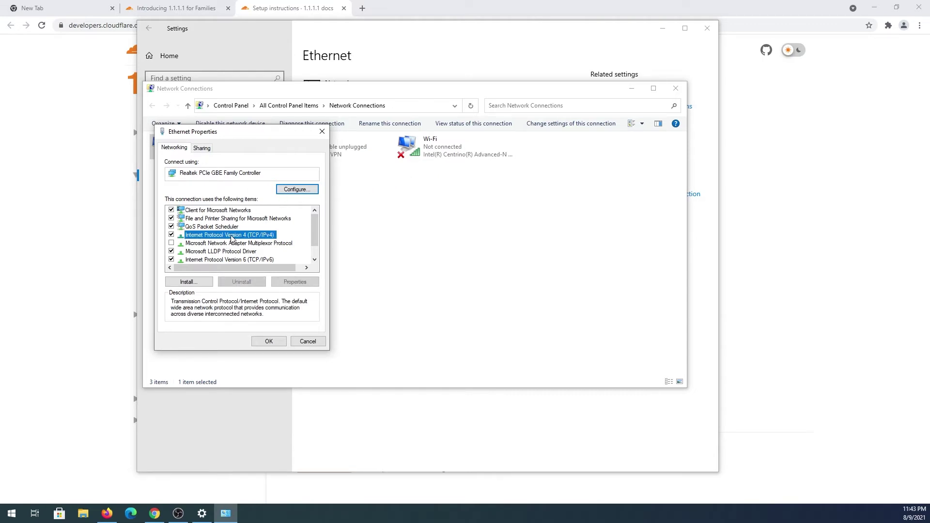
pyautogui.click(295, 282)
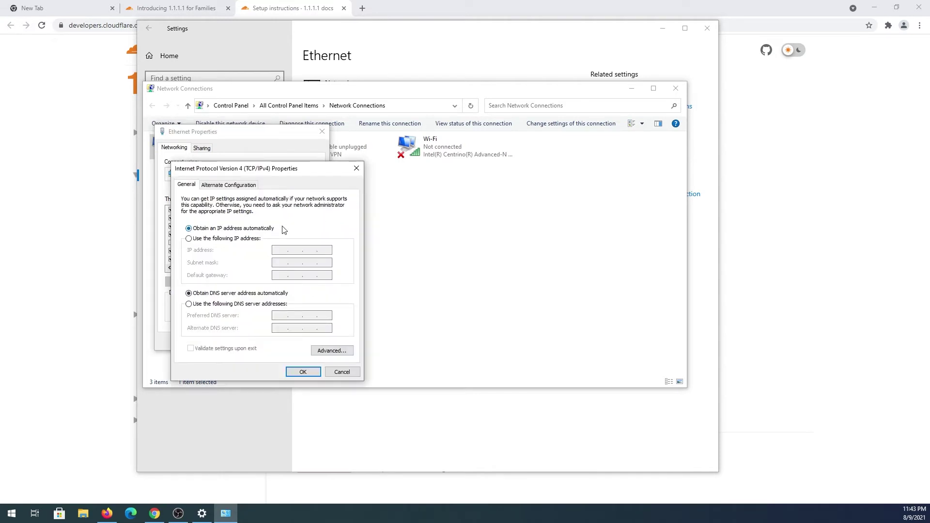
pyautogui.click(192, 306)
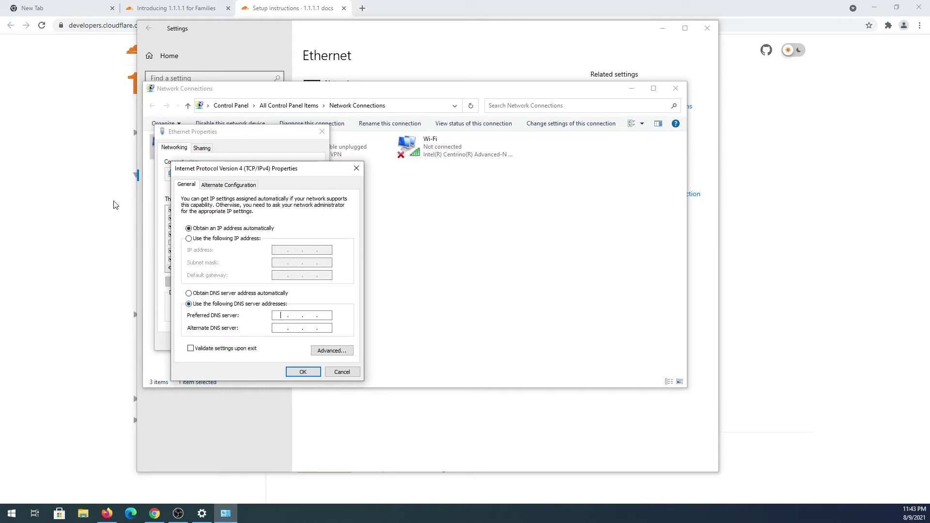
pyautogui.click(90, 168)
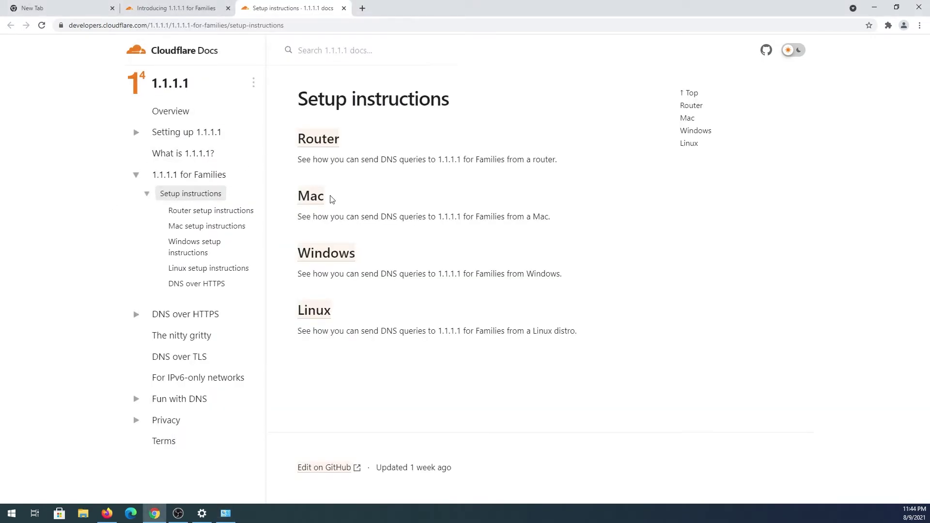
# - Copy 1.1.1.3 from the Windows setup instructions into the Preferred DNS server field
pyautogui.click(333, 257)
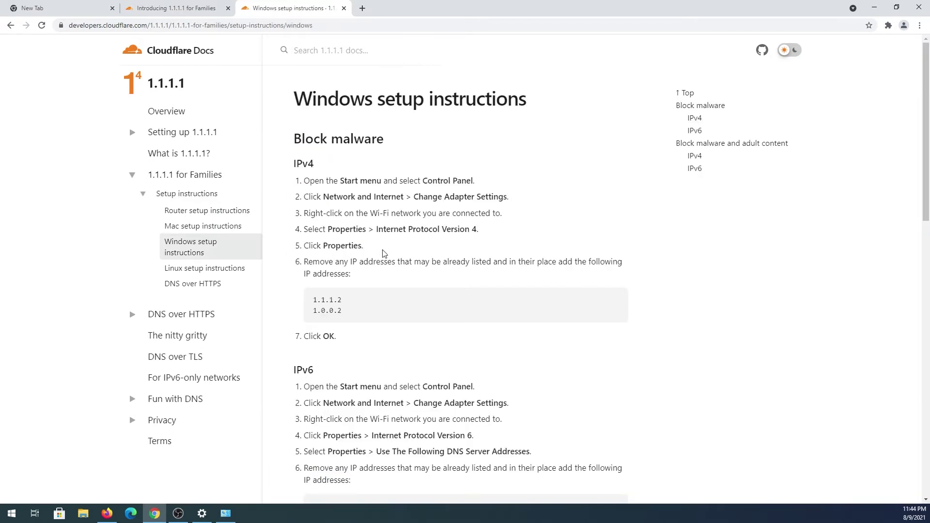
pyautogui.scroll(-4, 336, 210)
pyautogui.scroll(-4, 336, 209)
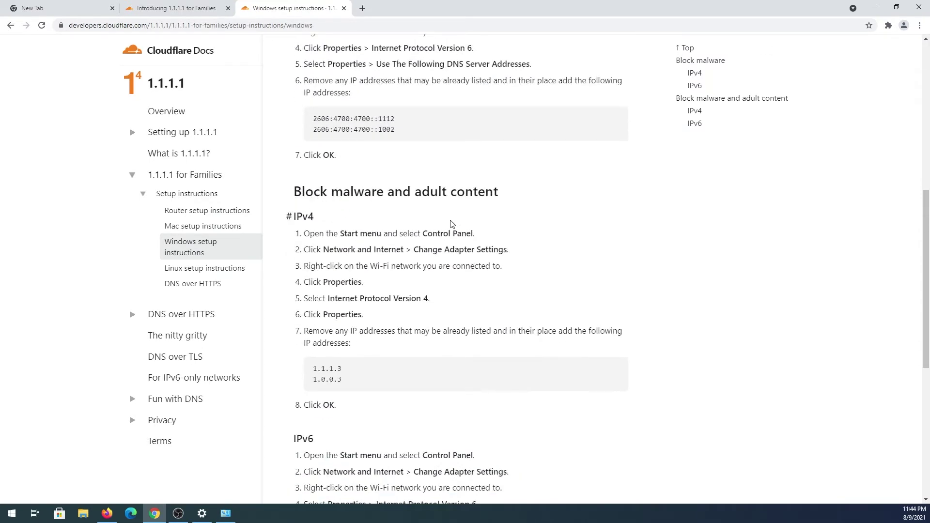
pyautogui.scroll(-2, 451, 225)
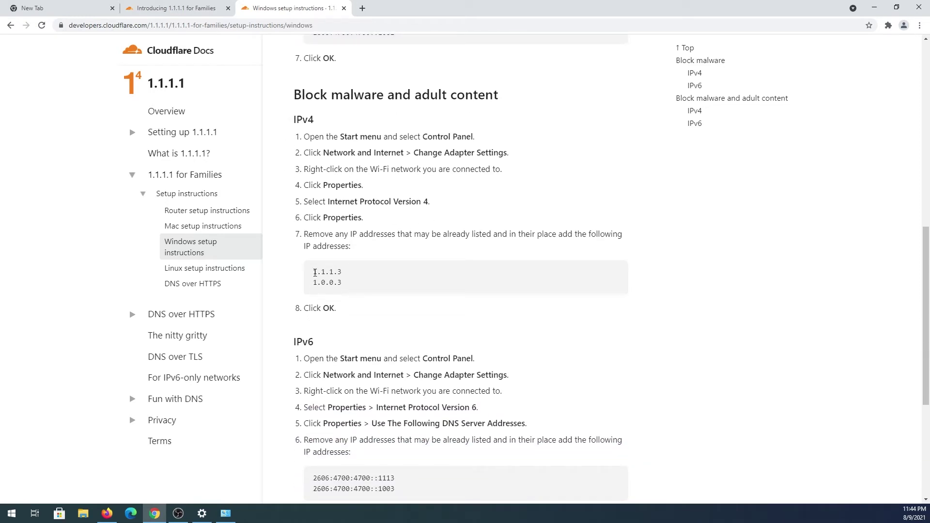
pyautogui.moveTo(350, 276); pyautogui.dragTo(313, 272)
pyautogui.rightClick(322, 277)
pyautogui.click(323, 279)
pyautogui.click(225, 513)
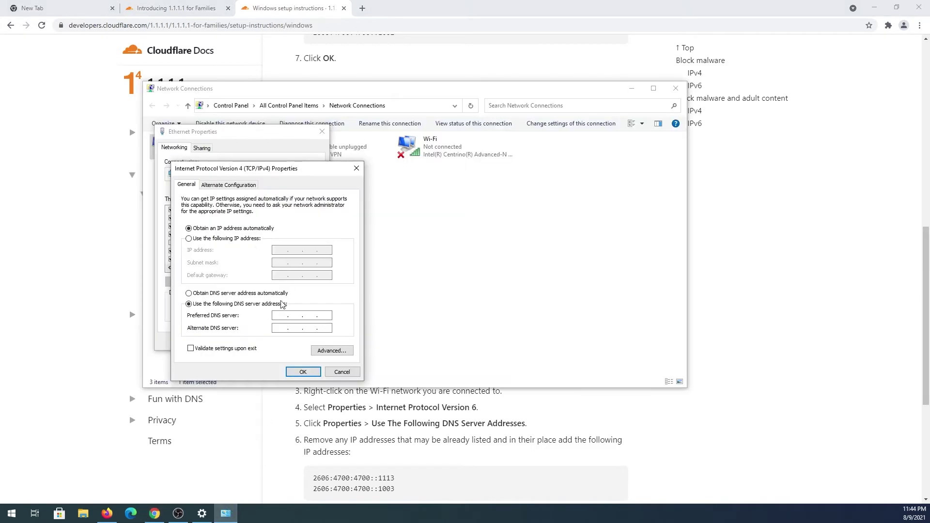
pyautogui.rightClick(281, 315)
pyautogui.click(306, 357)
# - Copy 1.0.0.3 from the instructions into the Alternate DNS server field
pyautogui.click(108, 279)
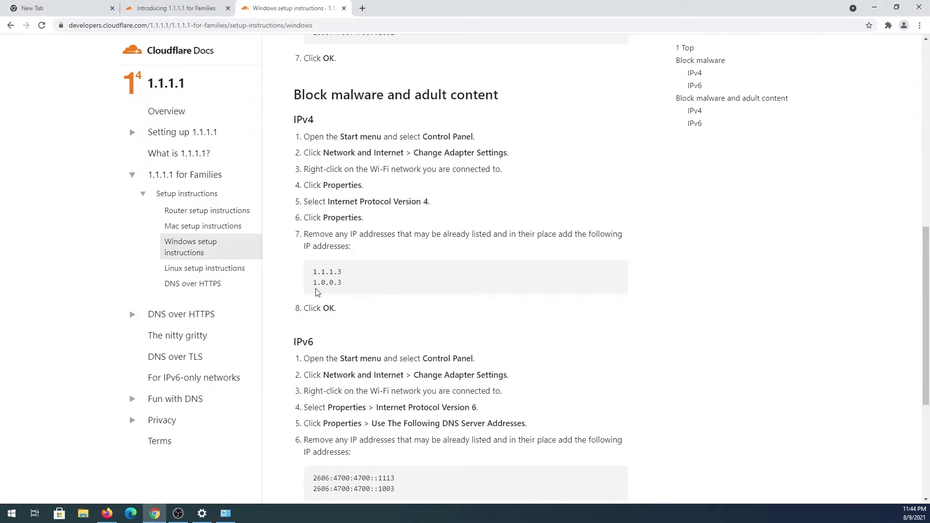
pyautogui.moveTo(341, 287); pyautogui.dragTo(314, 284)
pyautogui.rightClick(315, 285)
pyautogui.click(337, 294)
pyautogui.click(225, 513)
pyautogui.rightClick(284, 331)
pyautogui.click(307, 372)
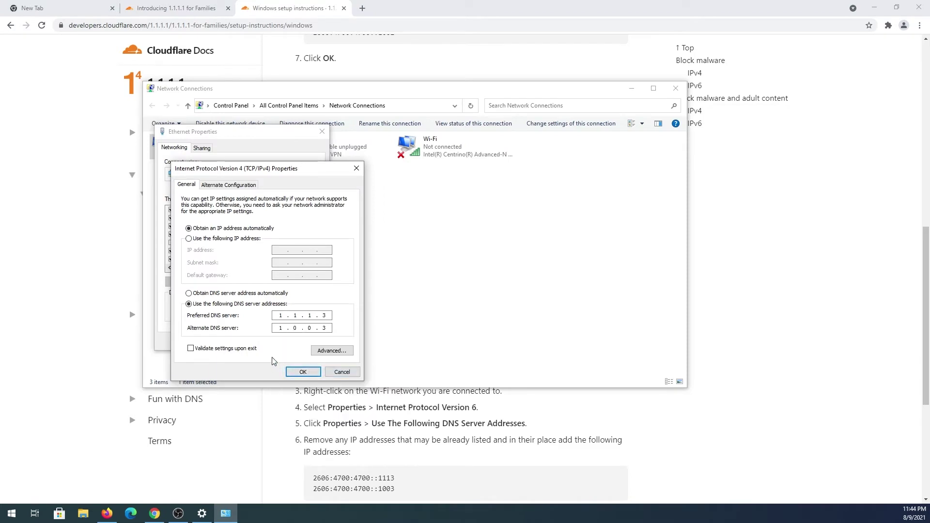
# - Confirm the IPv4 DNS settings and open the IPv6 properties, checking the Cloudflare guide
pyautogui.click(307, 373)
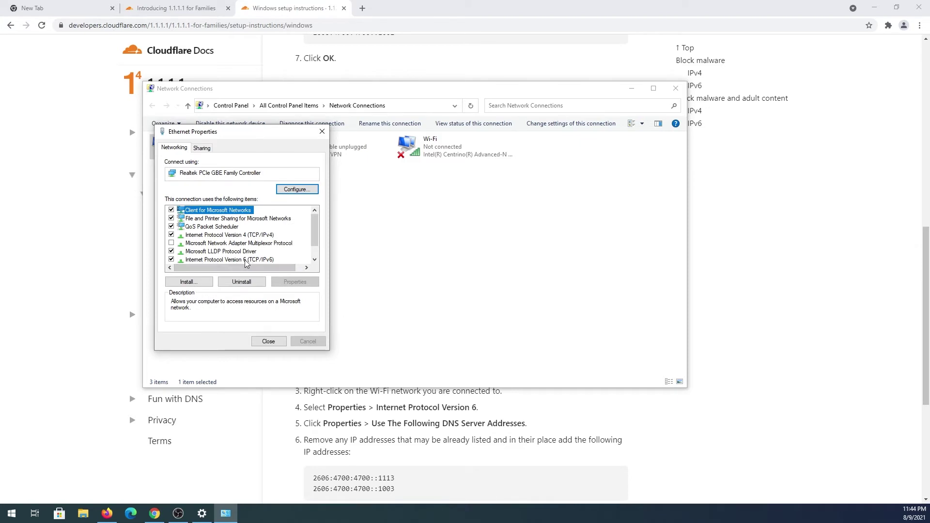
pyautogui.click(246, 260)
pyautogui.click(296, 282)
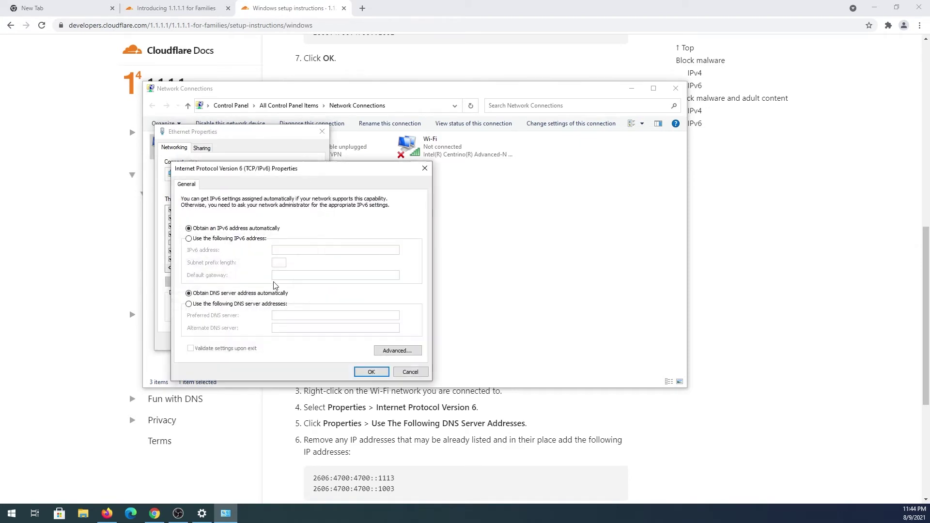
pyautogui.click(377, 446)
pyautogui.scroll(-1, 375, 436)
pyautogui.scroll(-2, 372, 423)
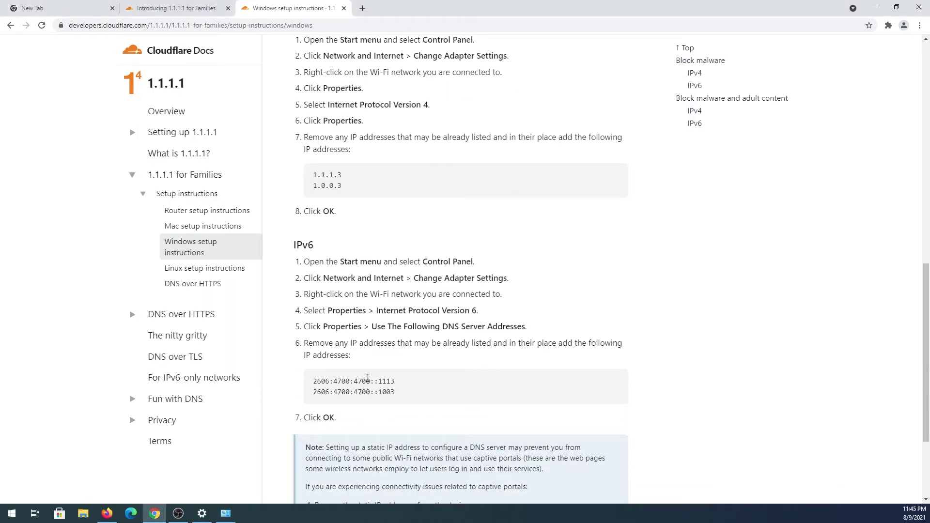
# - Cancel the IPv6 properties unchanged and close Ethernet Properties to apply the new DNS
pyautogui.click(225, 514)
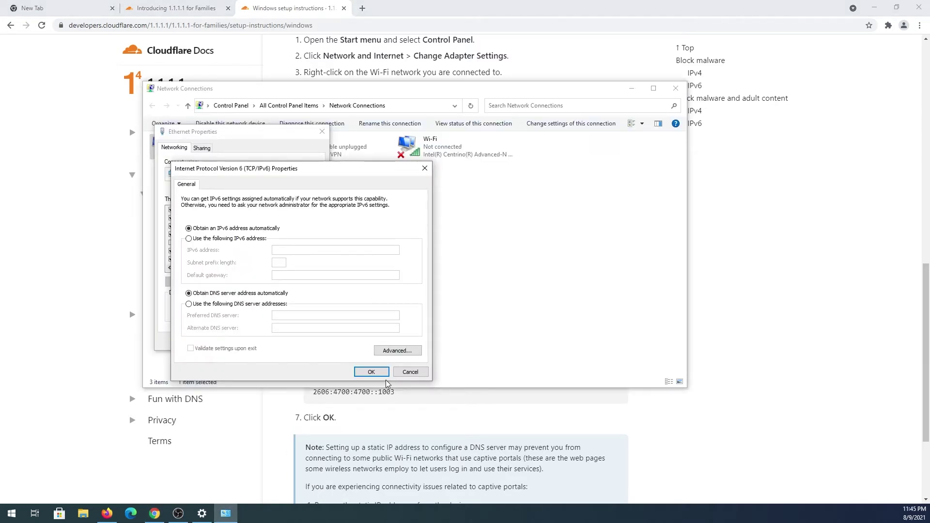
pyautogui.click(411, 372)
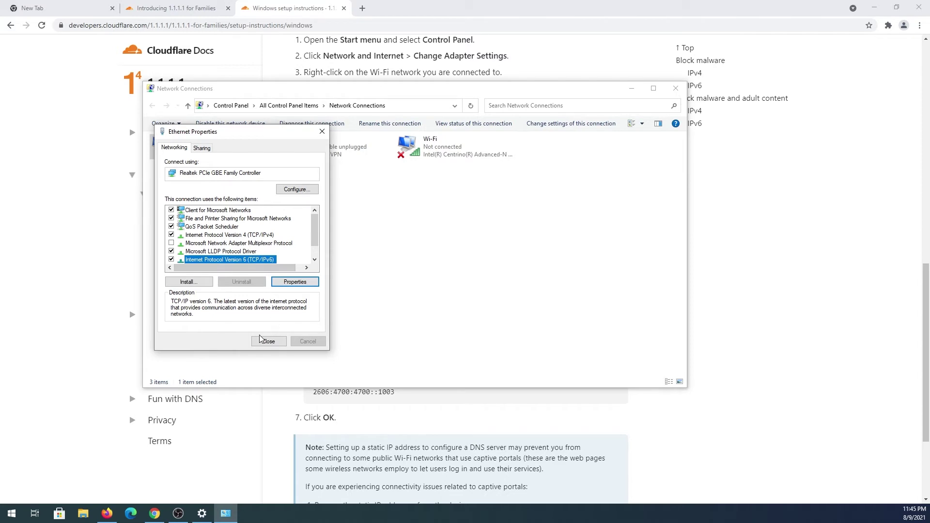
pyautogui.click(278, 342)
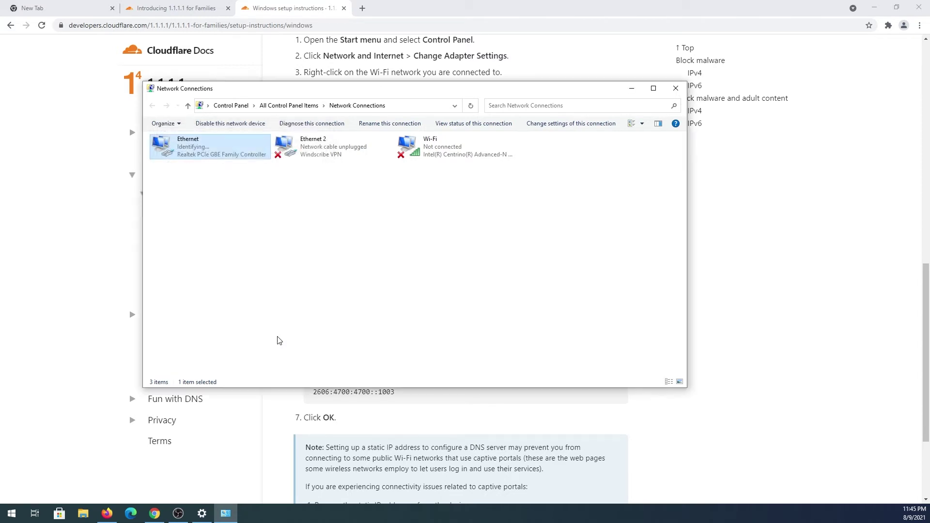
# - Load pornhub.com in a new tab and confirm the DNS_PROBE_FINISHED_NXDOMAIN error appears
pyautogui.click(363, 8)
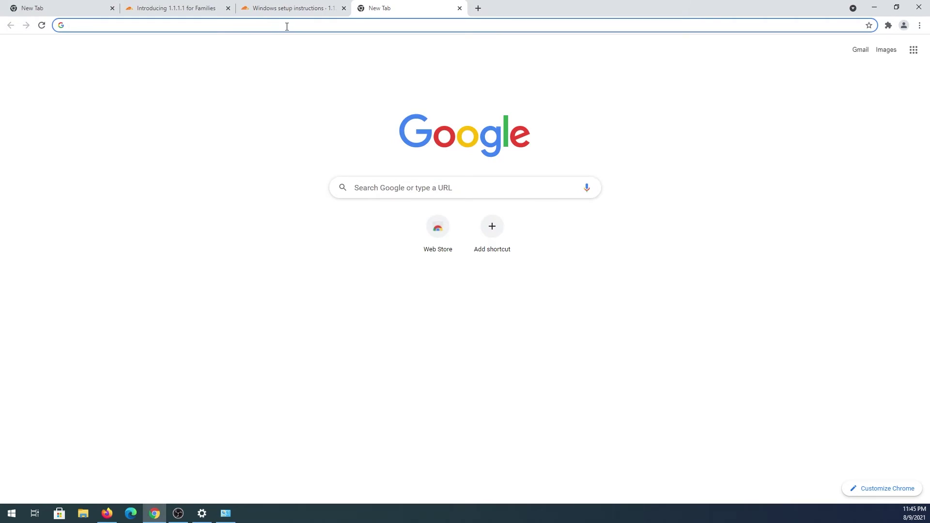
pyautogui.write('pornhub.com')
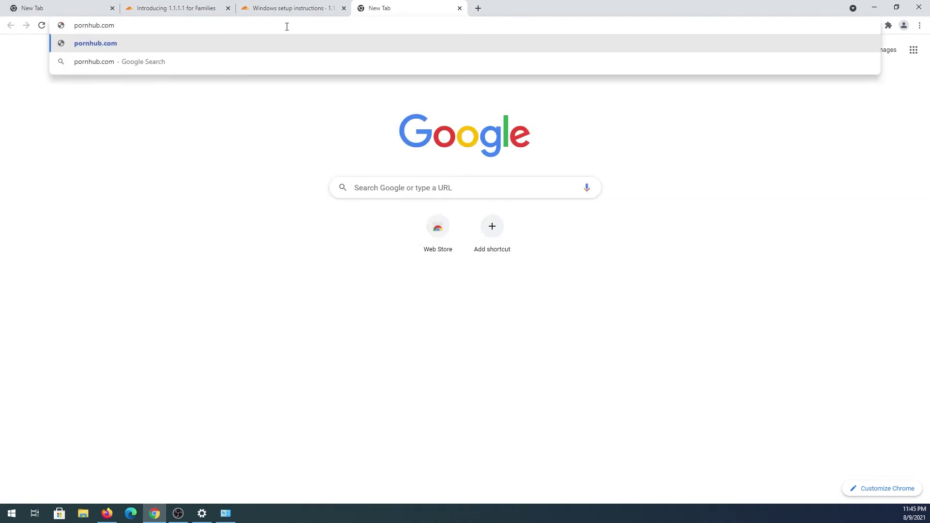
pyautogui.press('Return')
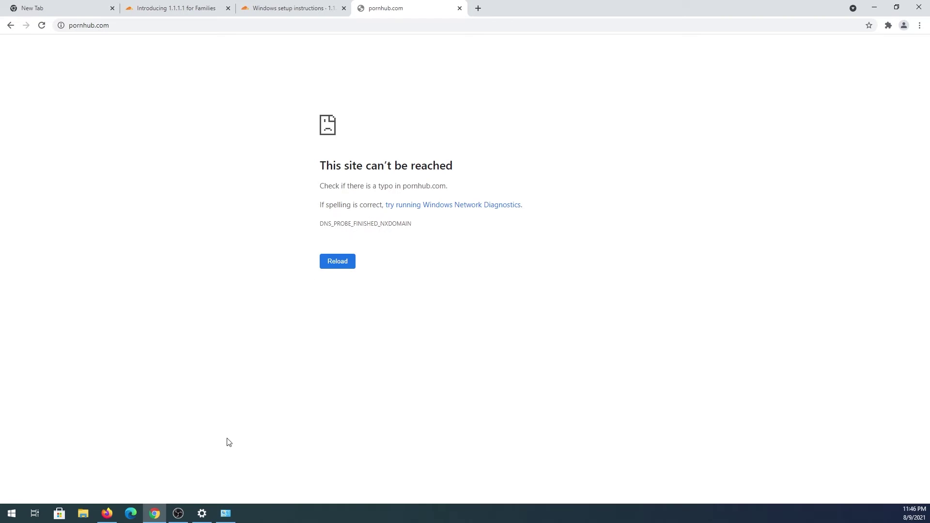
pyautogui.click(226, 513)
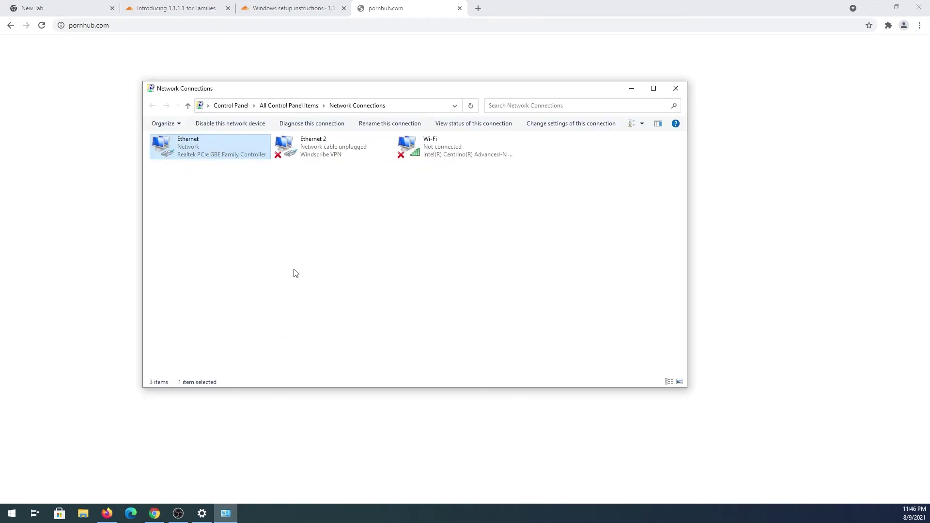
pyautogui.click(637, 94)
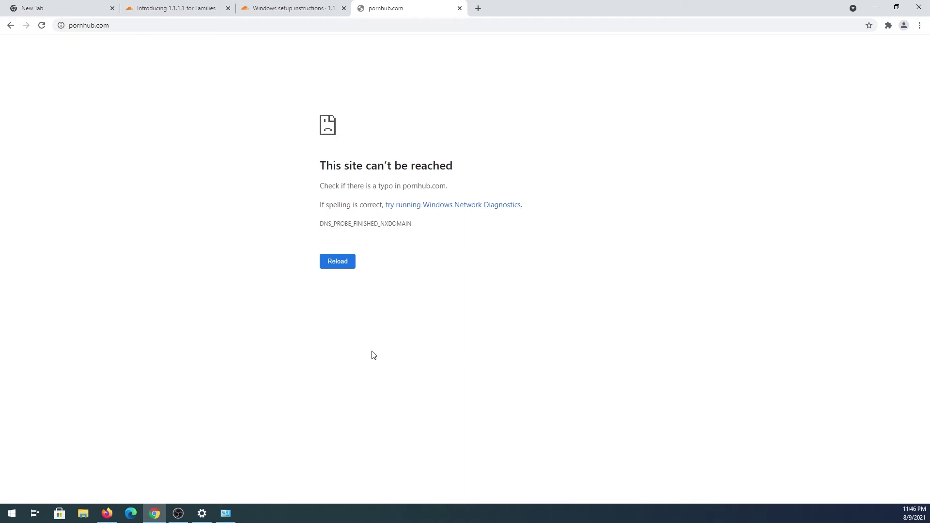
# - From the Windows instructions tab, go back to the overview and open the Router guide
pyautogui.click(270, 11)
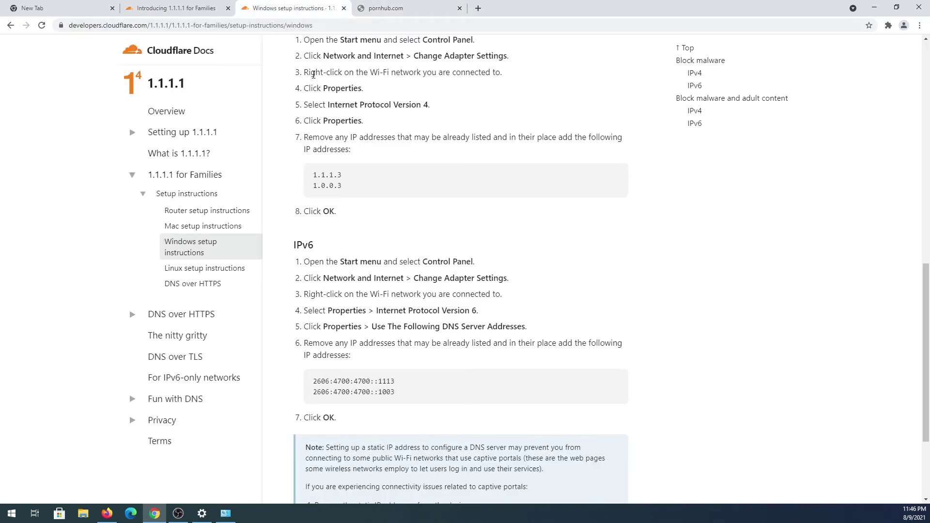
pyautogui.click(11, 26)
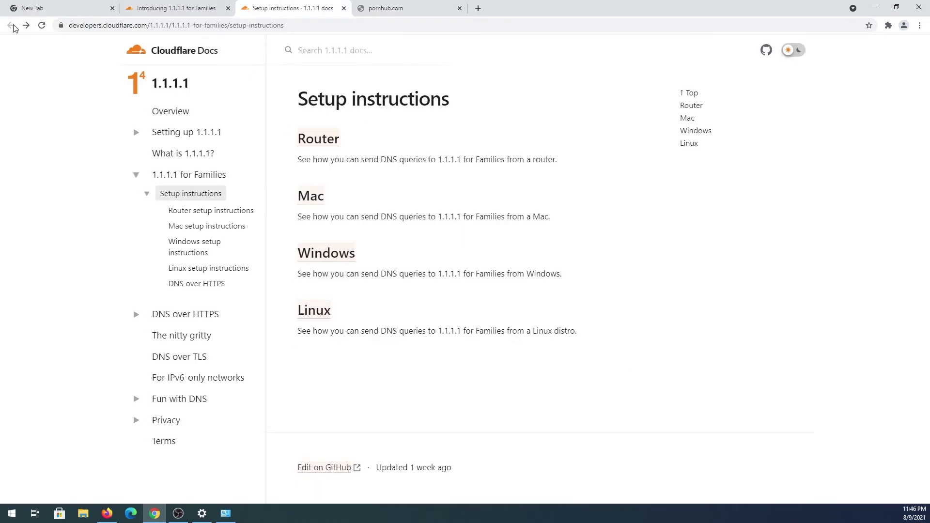
pyautogui.click(323, 140)
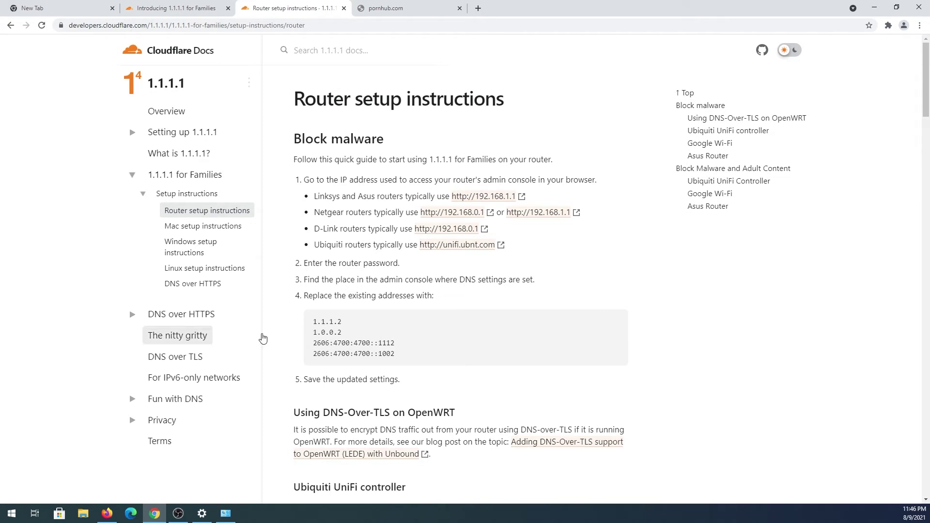
# - Open Command Prompt and run ipconfig
pyautogui.click(21, 515)
pyautogui.write('cmd')
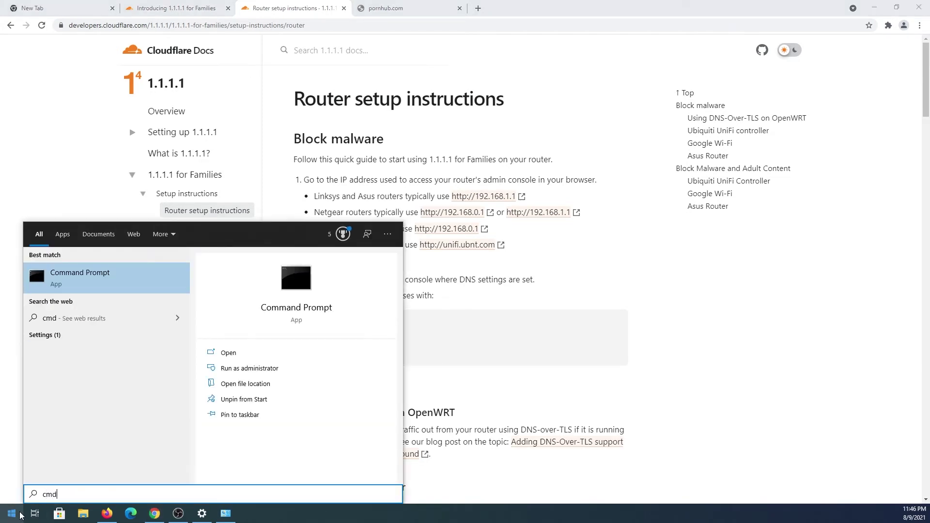
pyautogui.click(101, 272)
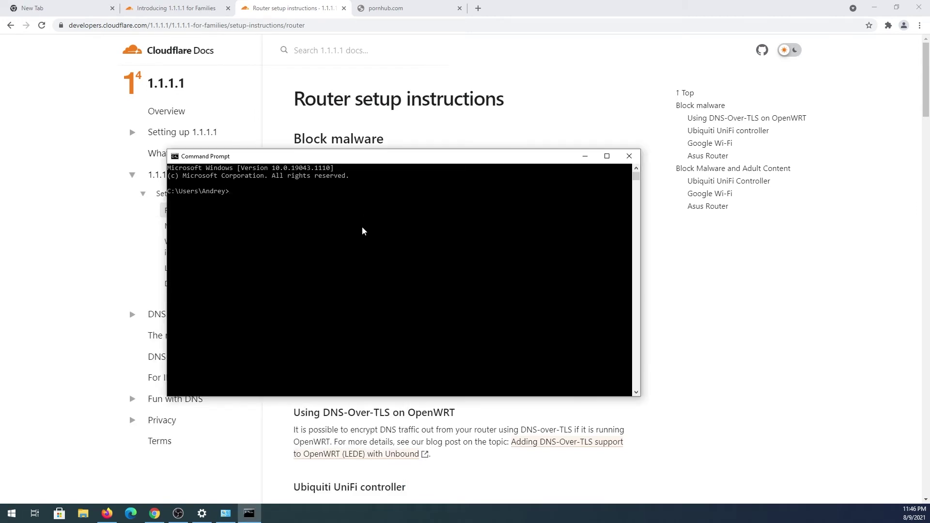
pyautogui.write('ipconfig')
pyautogui.press('Return')
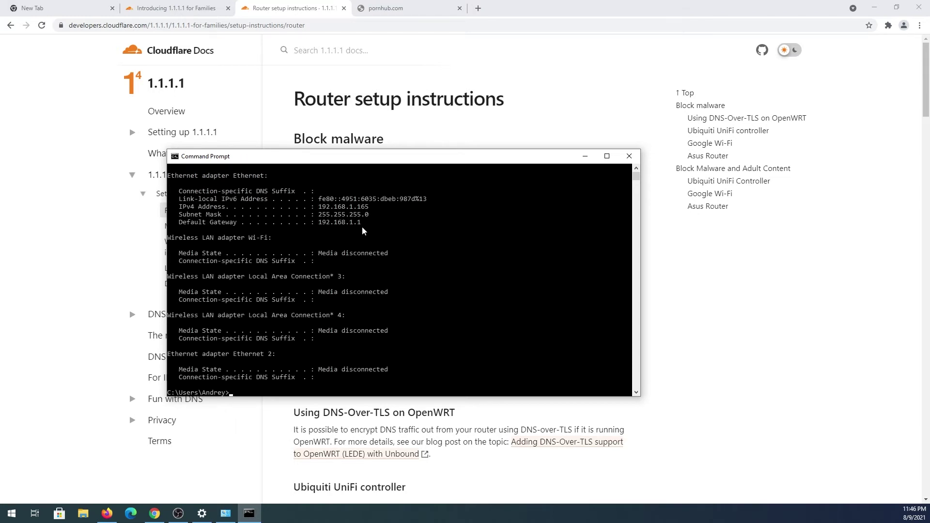
# - Copy the Ethernet default gateway address 192.168.1.1 from the output
pyautogui.scroll(1, 363, 230)
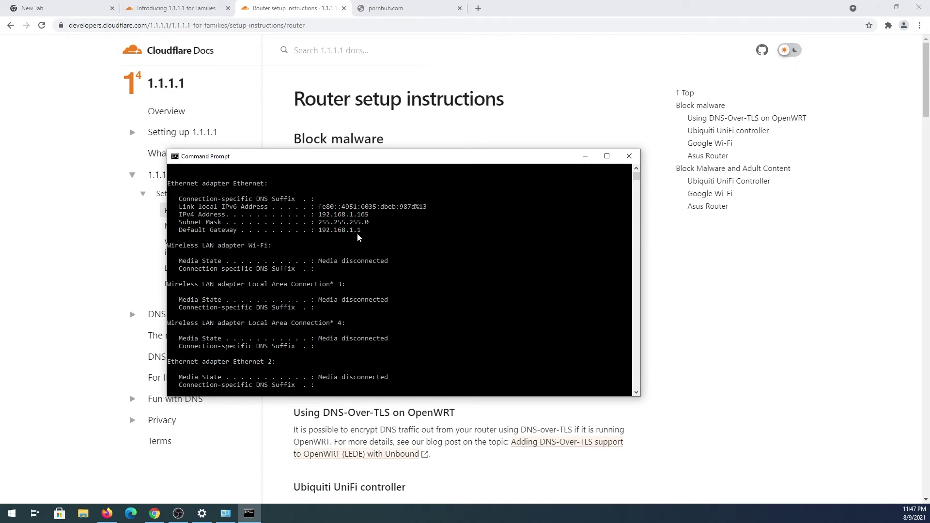
pyautogui.moveTo(364, 236); pyautogui.dragTo(320, 236)
pyautogui.hotkey('ctrl', 'c')
# - Load 192.168.1.1 in a new browser tab and sign in to the ASUS RT-AC3100 router
pyautogui.click(478, 9)
pyautogui.click(478, 9)
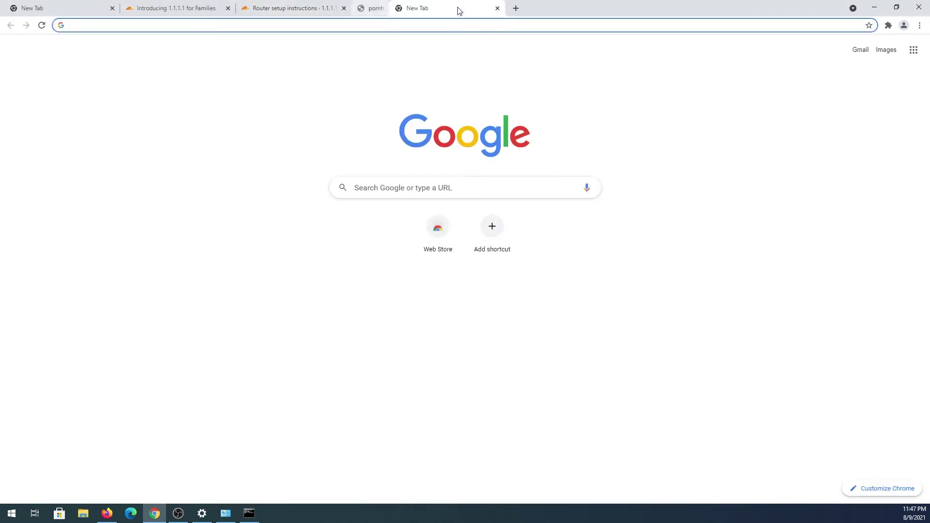
pyautogui.click(413, 26)
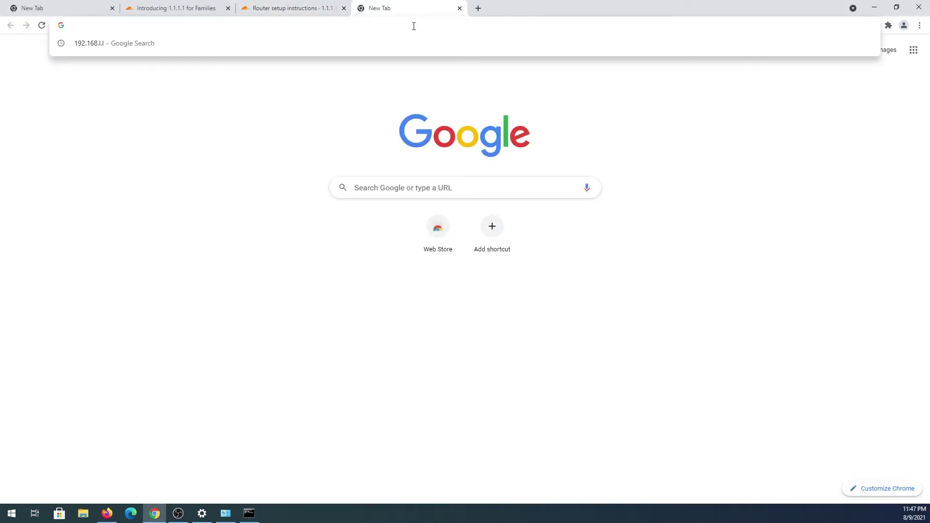
pyautogui.write('192.168.')
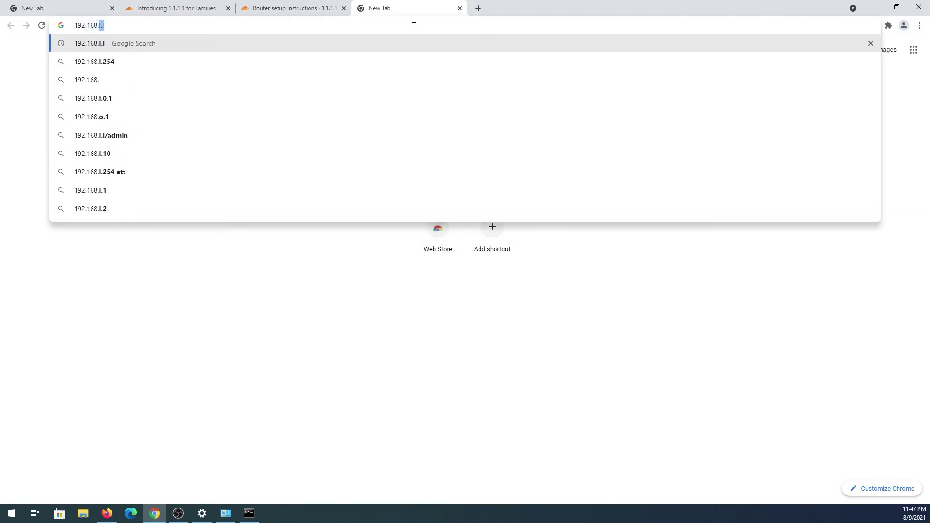
pyautogui.write('1.1')
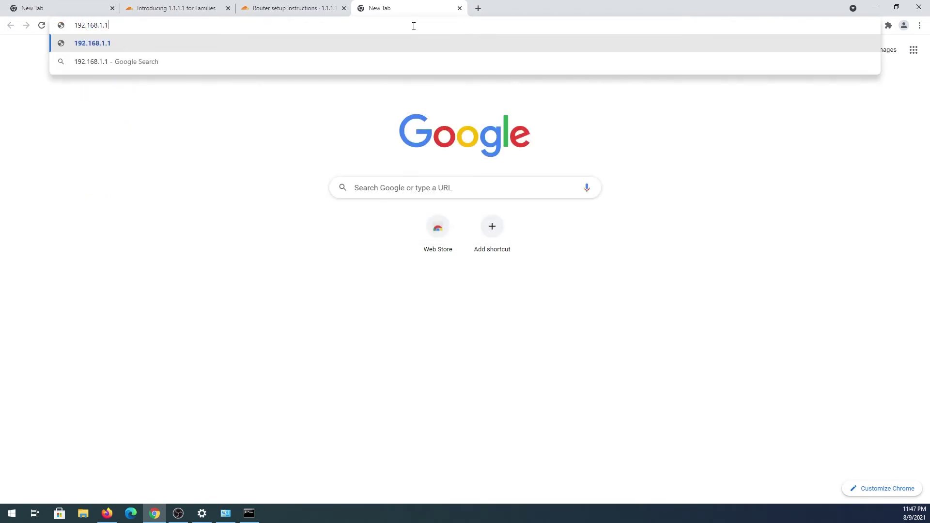
pyautogui.press('Return')
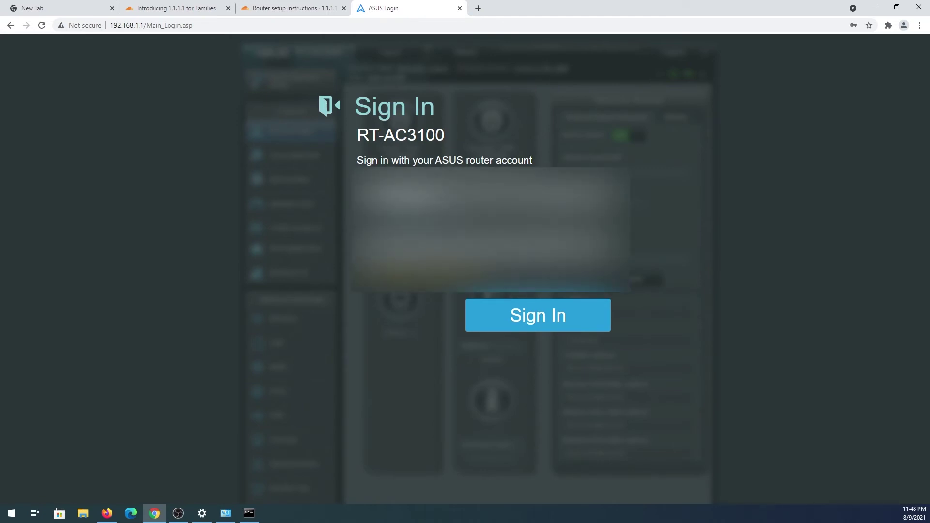
pyautogui.click(522, 319)
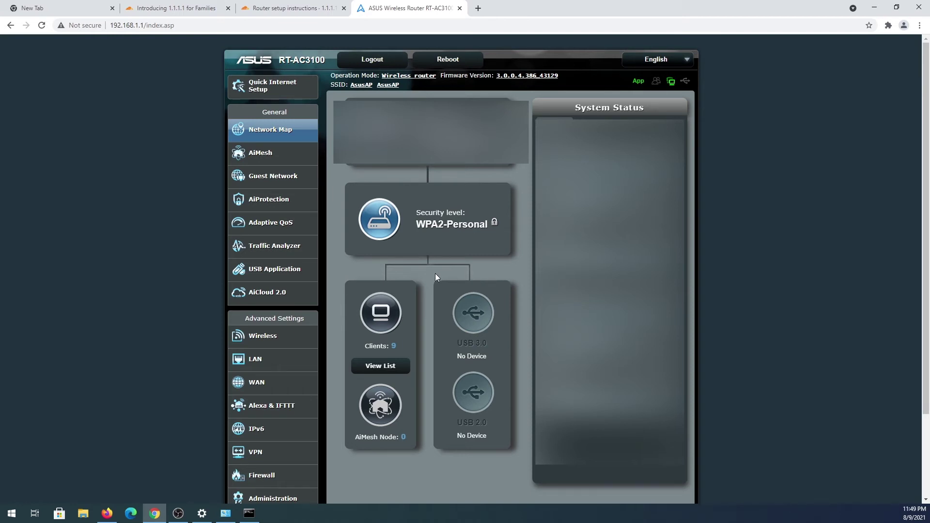
# - Open the router's WAN settings after checking Cloudflare's router instructions for the adult-blocking DNS addresses
pyautogui.click(255, 390)
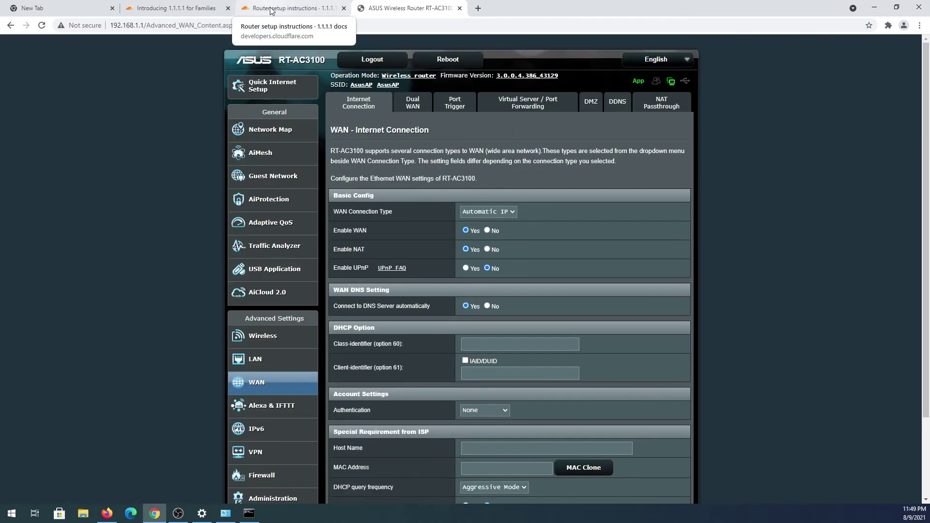
pyautogui.click(276, 12)
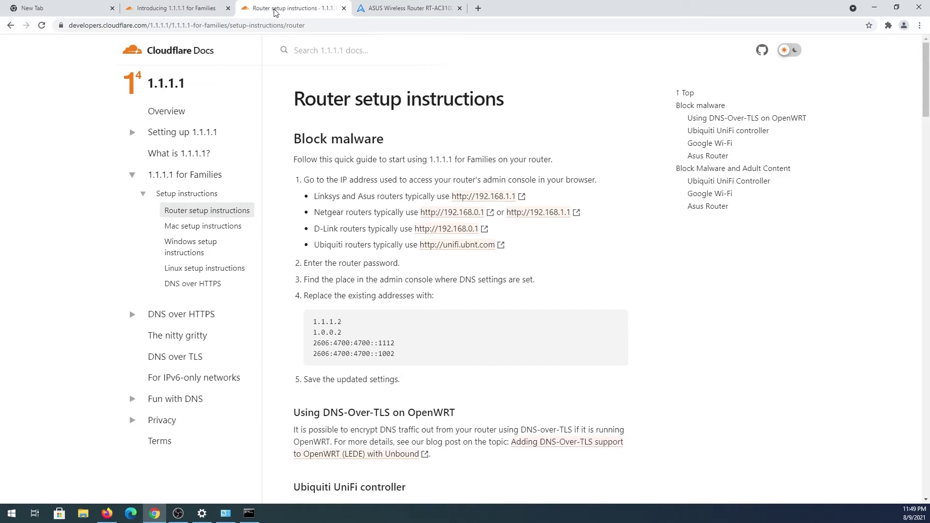
pyautogui.scroll(-20, 317, 179)
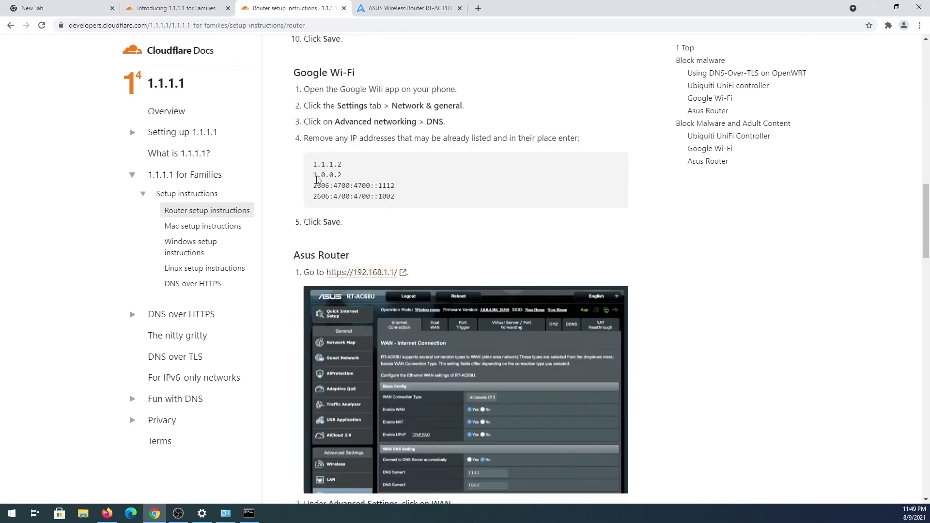
pyautogui.scroll(-13, 317, 179)
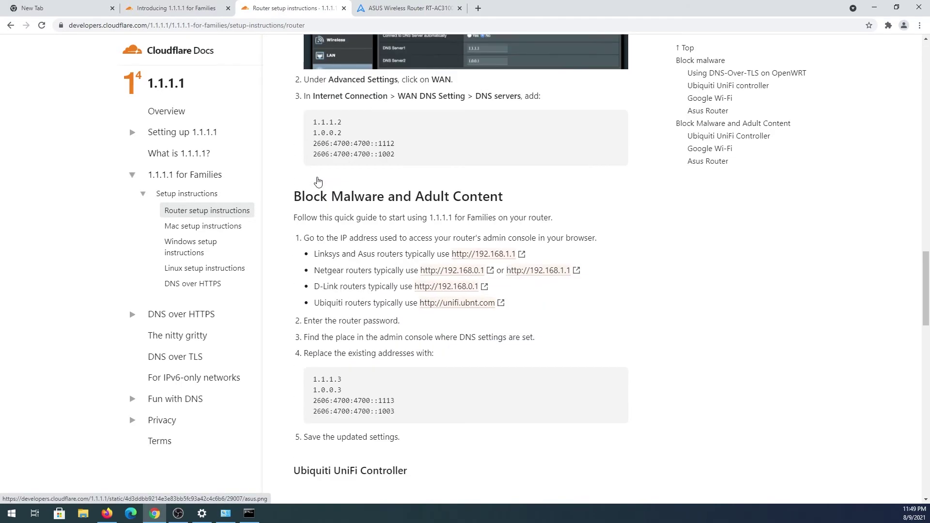
pyautogui.scroll(-5, 337, 182)
pyautogui.scroll(17, 338, 188)
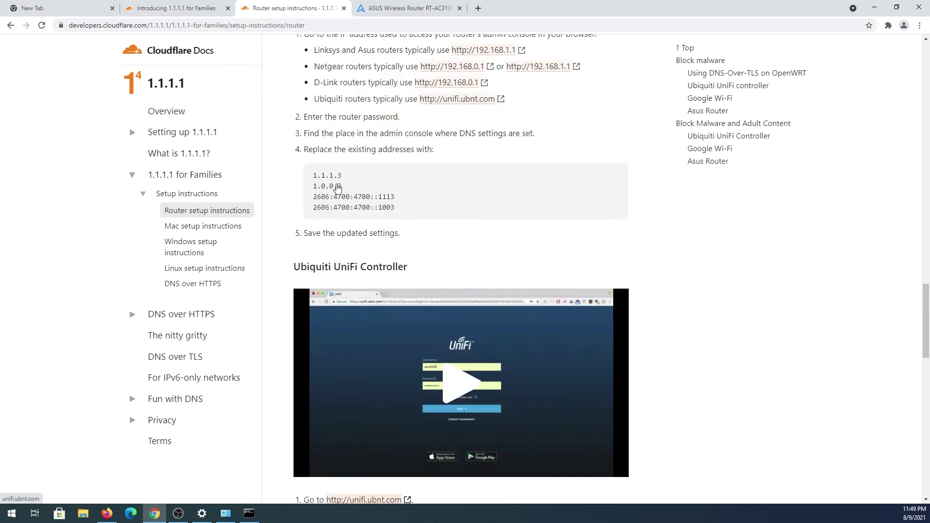
pyautogui.scroll(10, 337, 187)
pyautogui.click(401, 10)
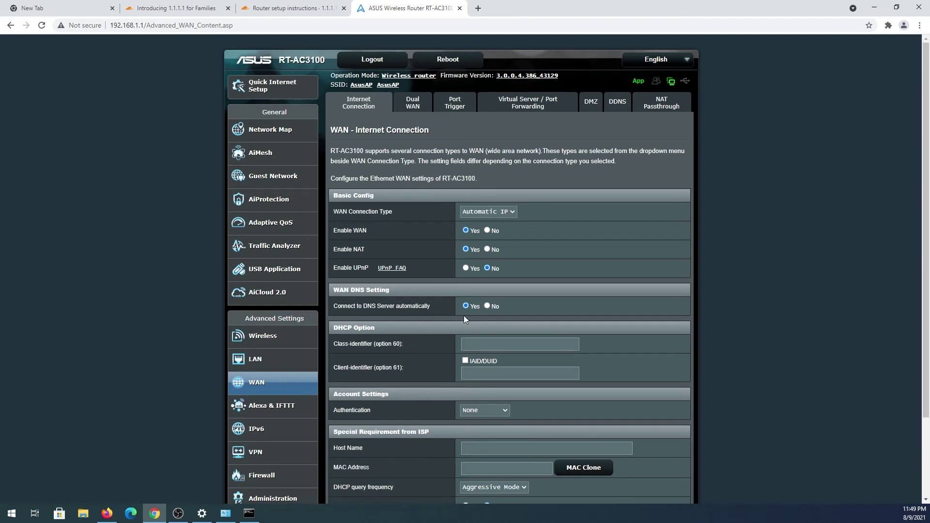
# - Turn off automatic WAN DNS and enter DNS Server1 1.1.1.3 and DNS Server2 1.0.0.3
pyautogui.click(487, 306)
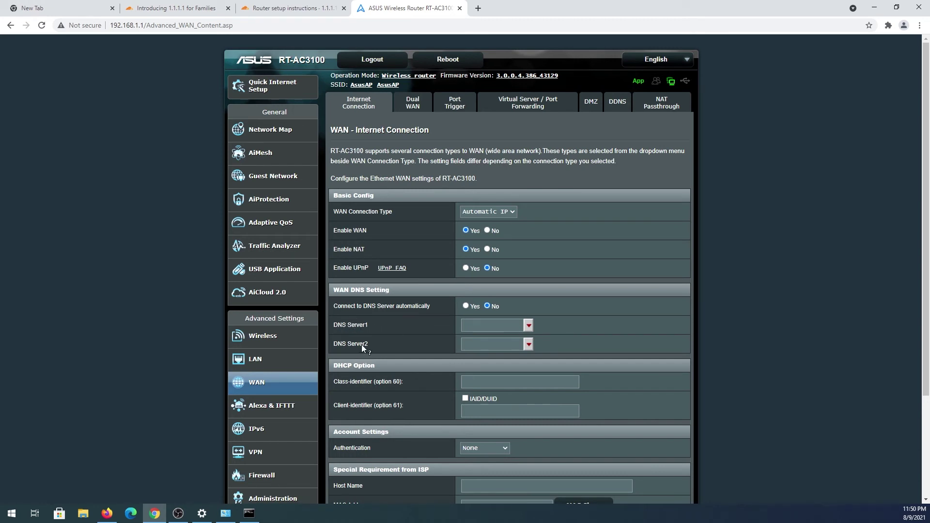
pyautogui.click(490, 324)
pyautogui.write('1.1.1.3')
pyautogui.click(478, 343)
pyautogui.scroll(-3, 566, 310)
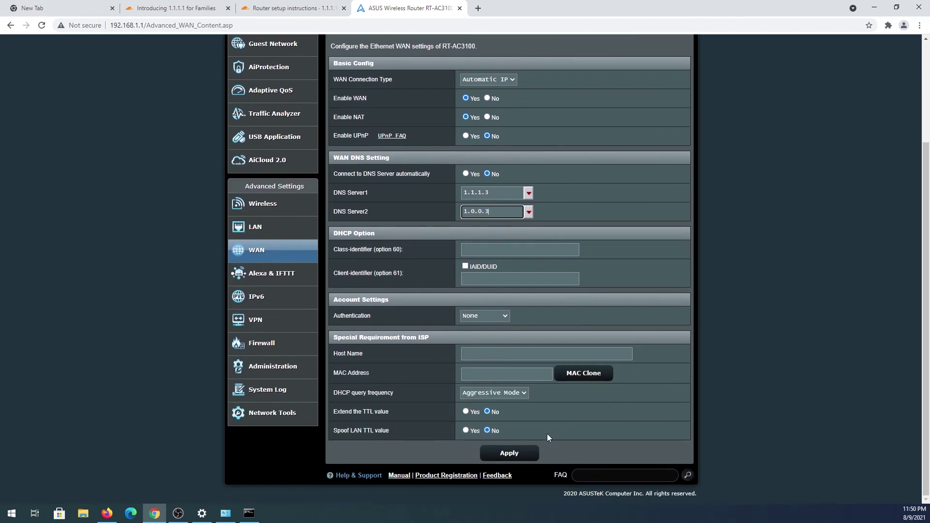
pyautogui.scroll(3, 587, 310)
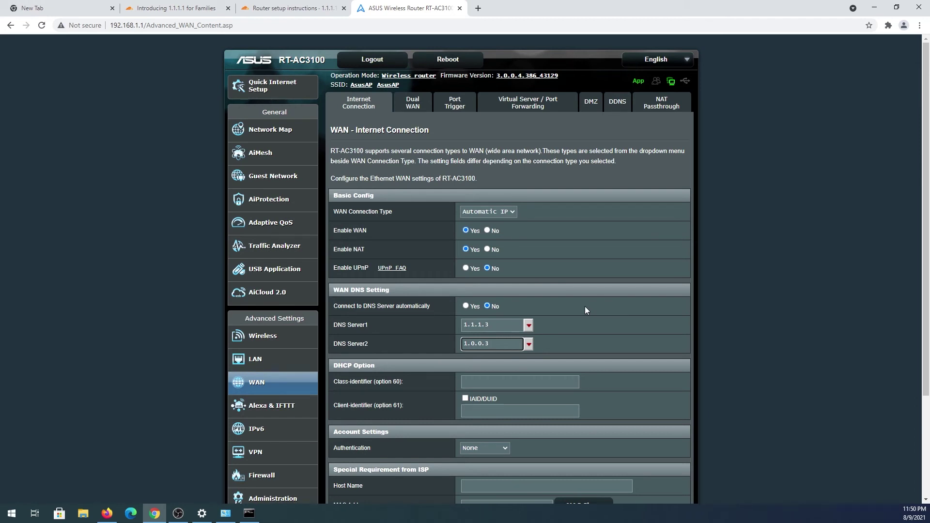
pyautogui.click(287, 14)
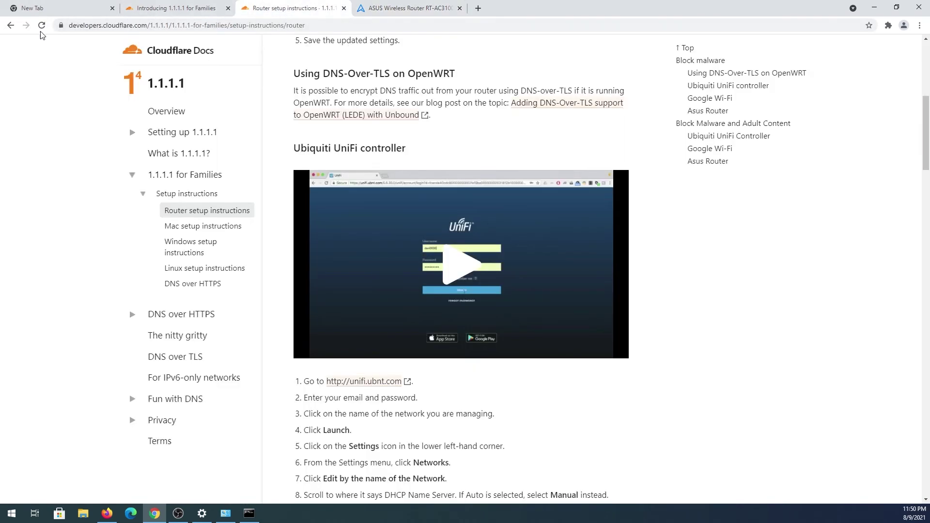
pyautogui.click(12, 25)
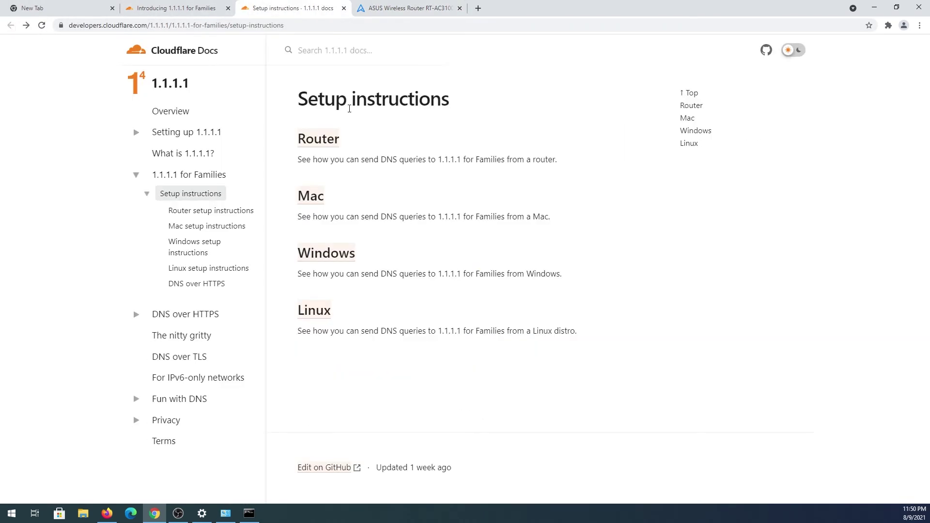
pyautogui.click(312, 195)
pyautogui.scroll(-6, 400, 236)
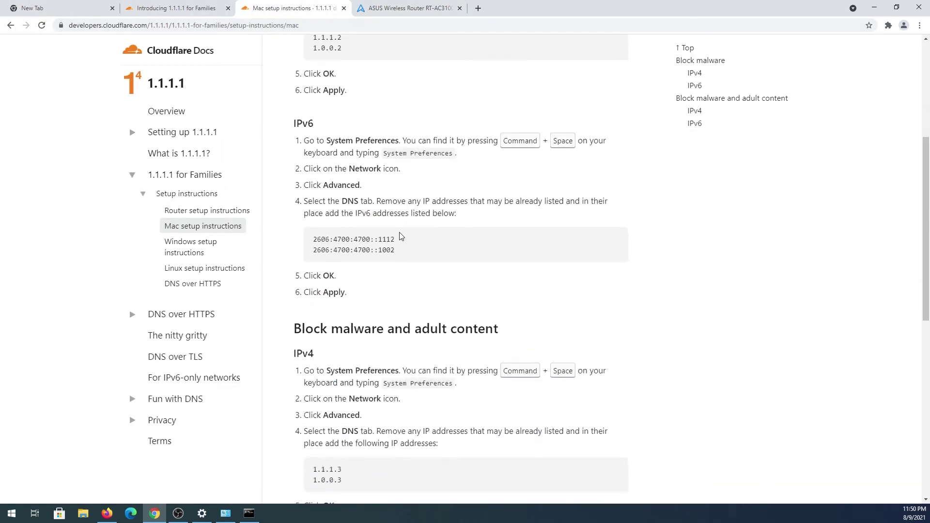
pyautogui.scroll(-7, 400, 235)
pyautogui.scroll(4, 358, 237)
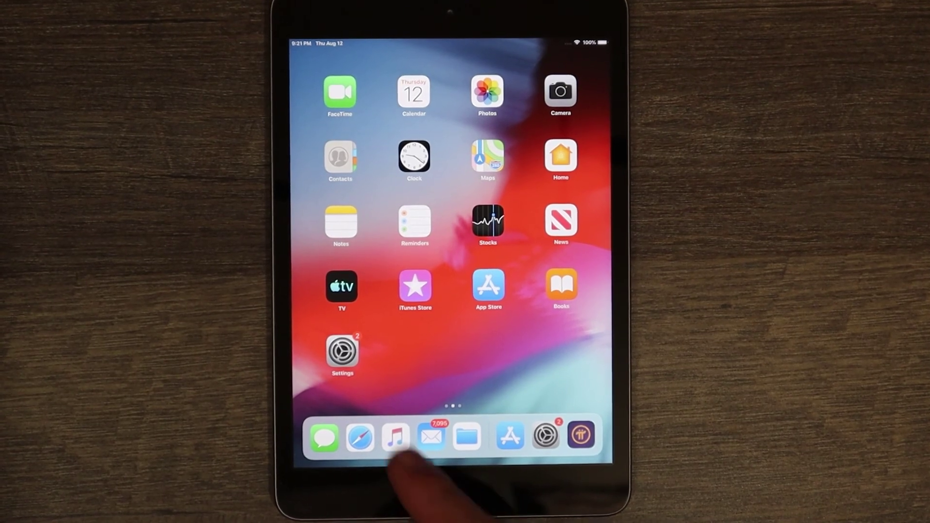
# - On the iPad, change Configure DNS for the AsusAP Wi-Fi network to Manual
pyautogui.click(340, 347)
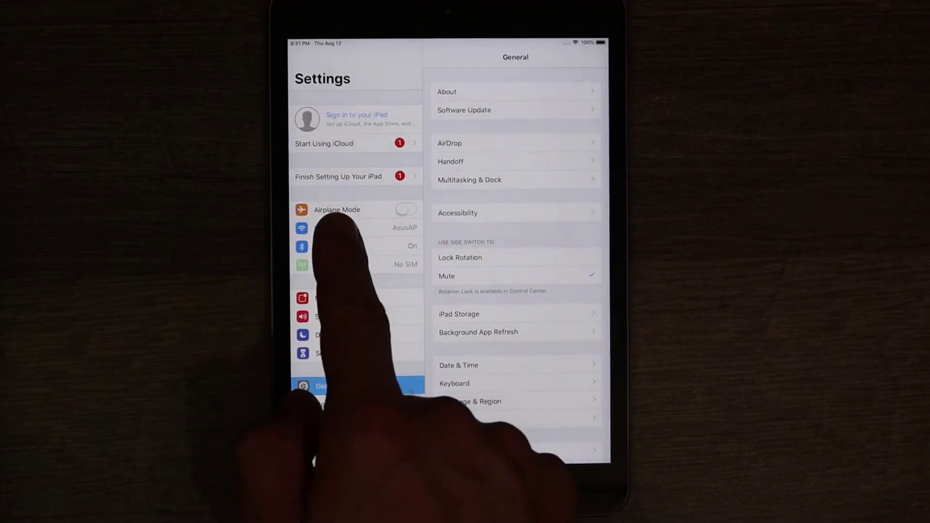
pyautogui.click(323, 227)
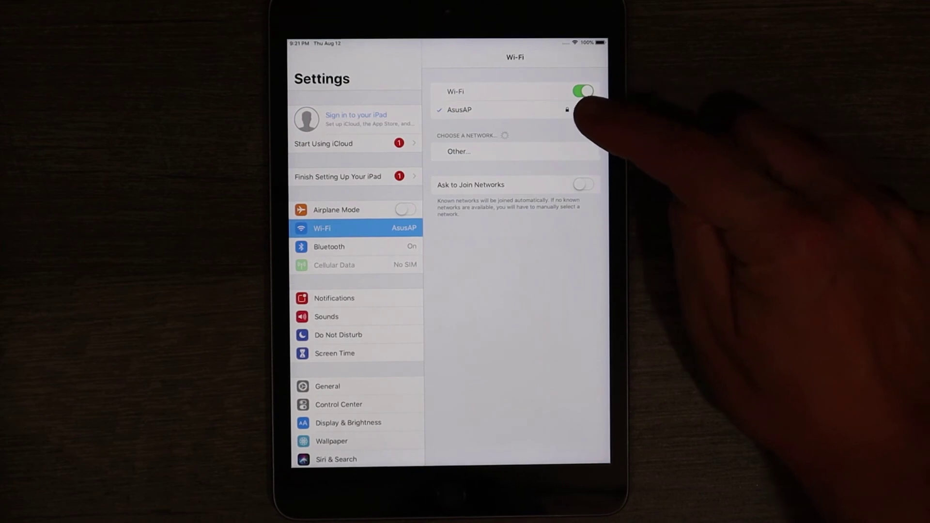
pyautogui.click(588, 109)
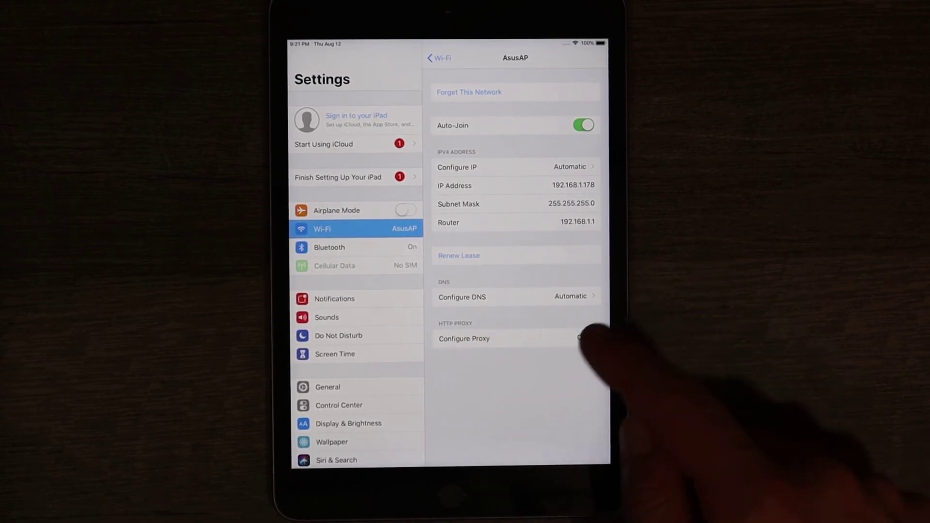
pyautogui.click(577, 296)
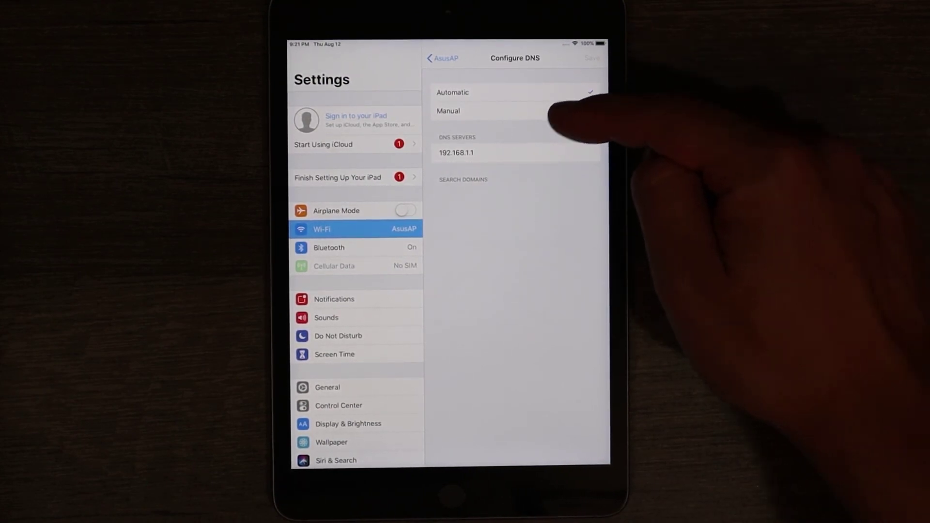
pyautogui.click(557, 111)
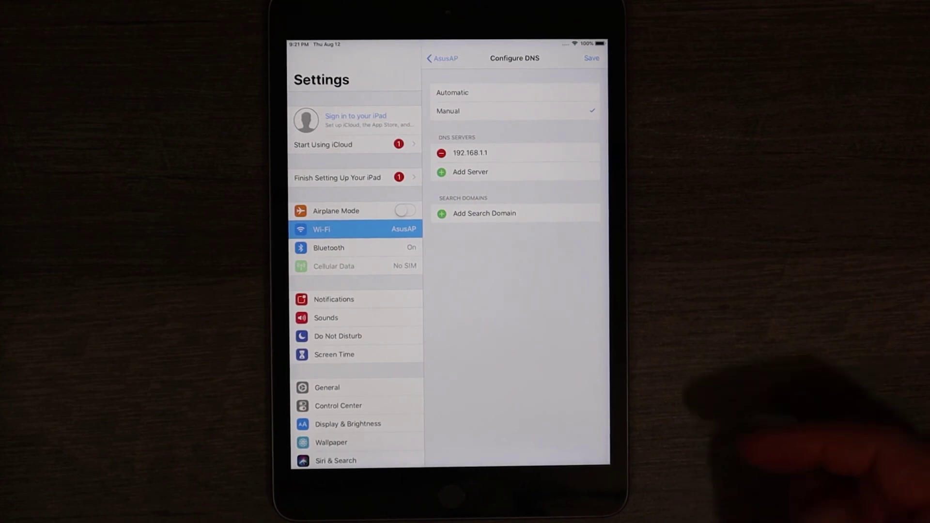
# - Delete the 192.168.1.1 DNS server and add 1.1.1.3 in its place
pyautogui.click(441, 152)
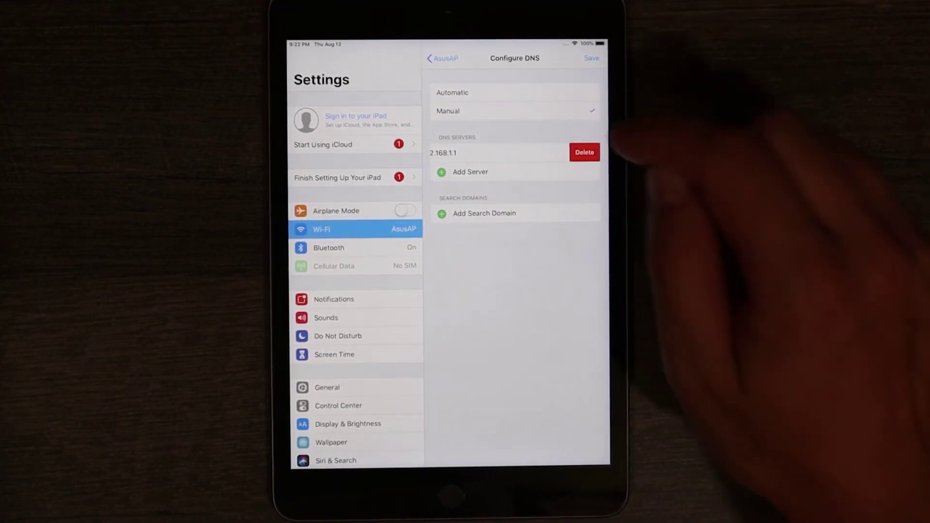
pyautogui.click(585, 153)
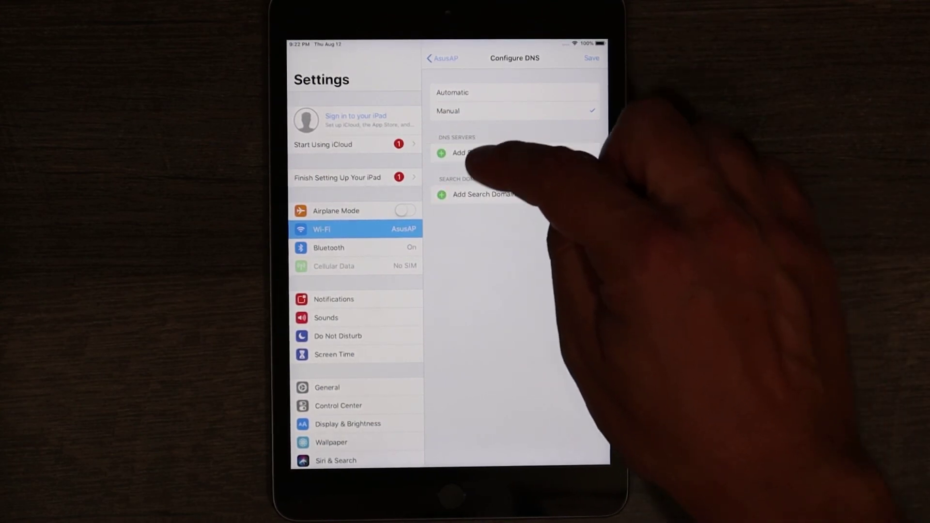
pyautogui.click(470, 153)
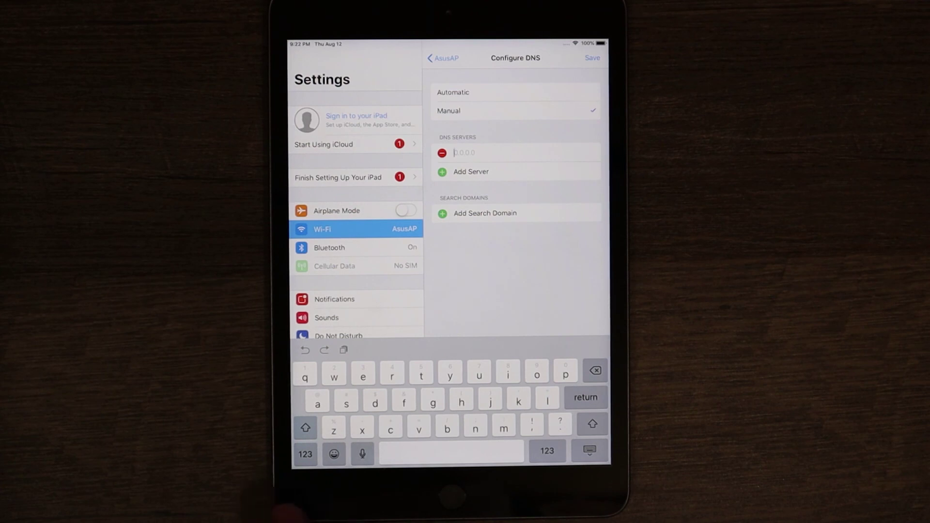
pyautogui.click(547, 450)
pyautogui.write('1.1.1')
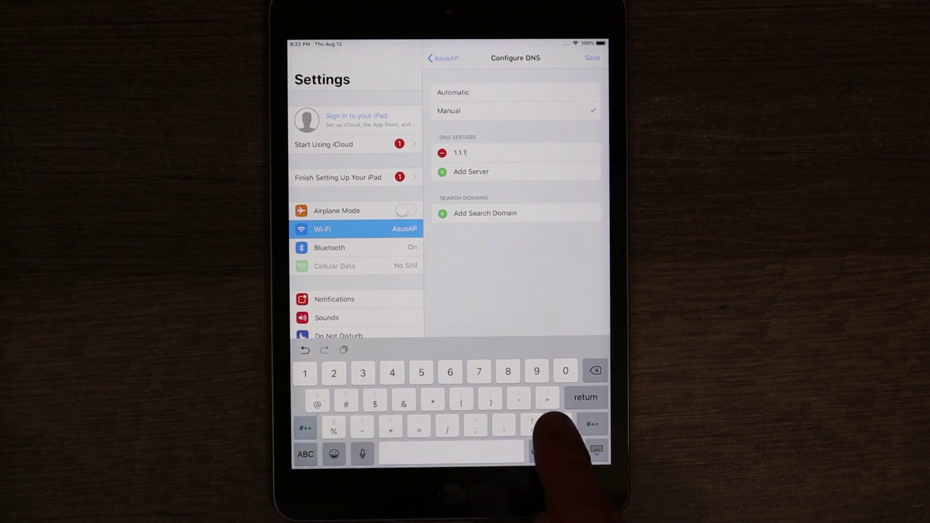
pyautogui.write('.1')
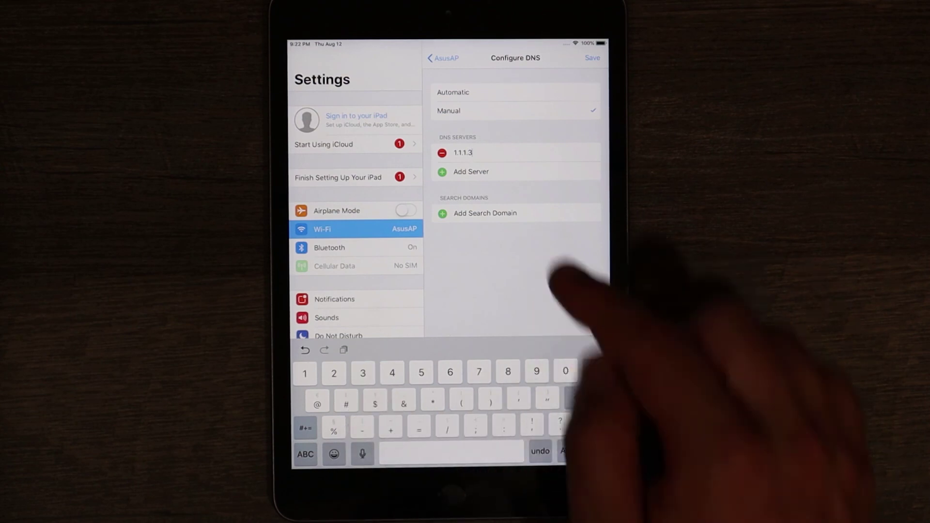
# - Add 1.0.0.3 as the second DNS server and save the manual DNS list
pyautogui.click(471, 172)
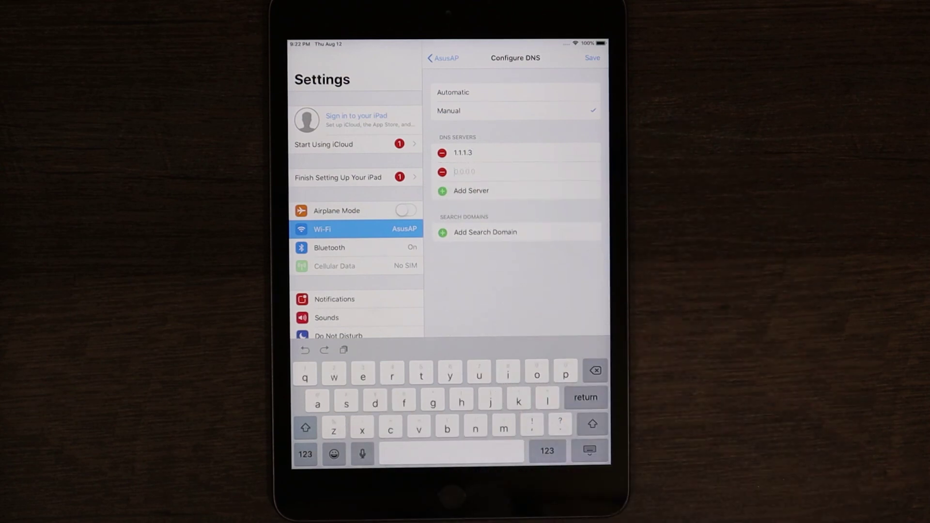
pyautogui.click(305, 454)
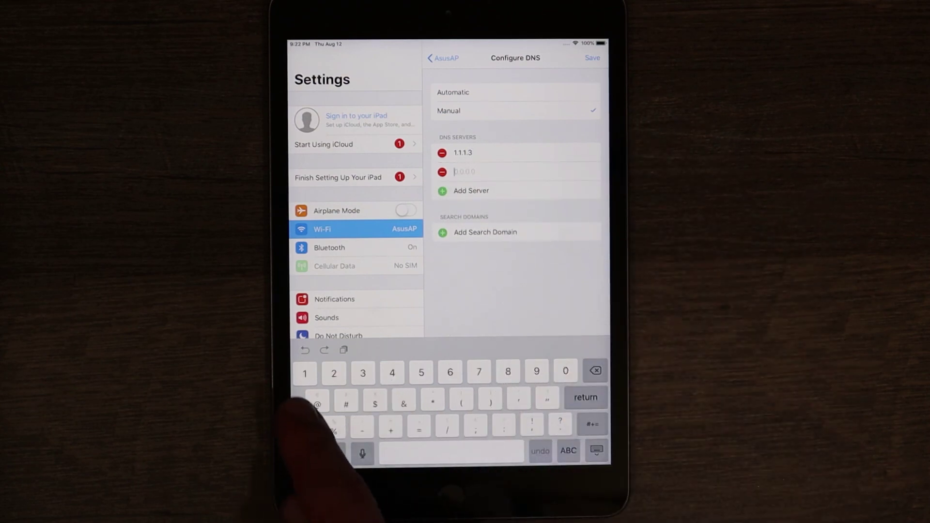
pyautogui.write('1.0')
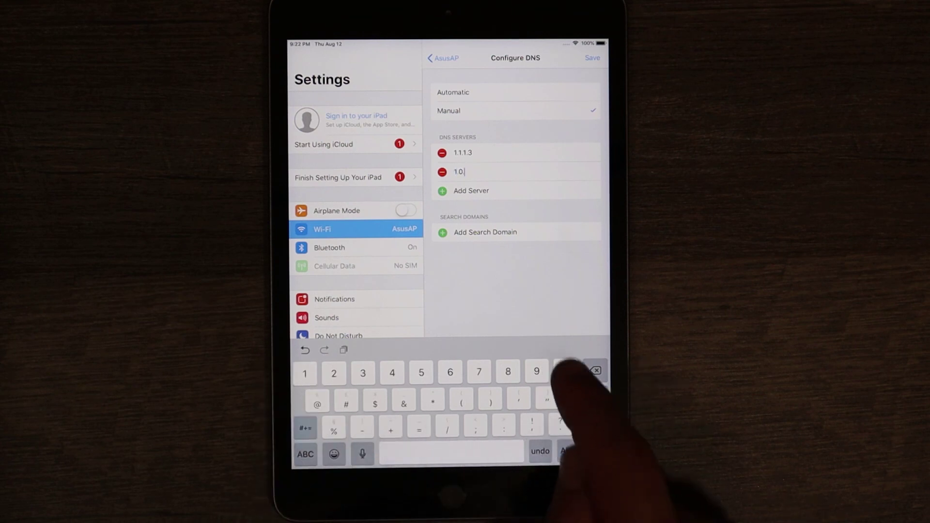
pyautogui.write('.0.3')
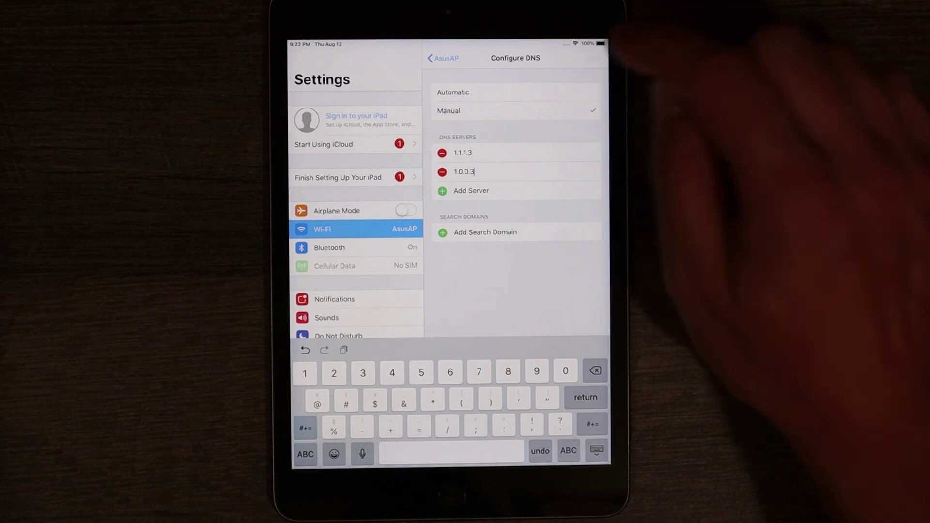
pyautogui.click(593, 57)
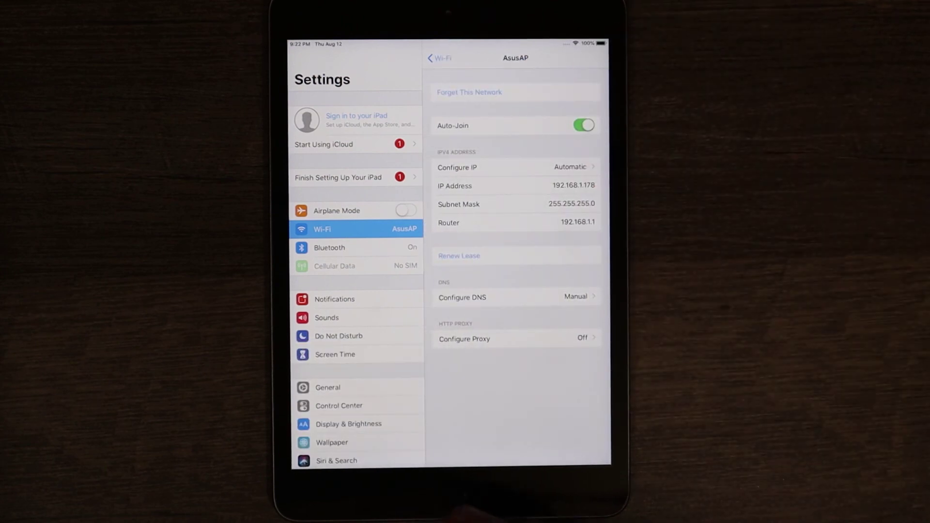
pyautogui.click(451, 495)
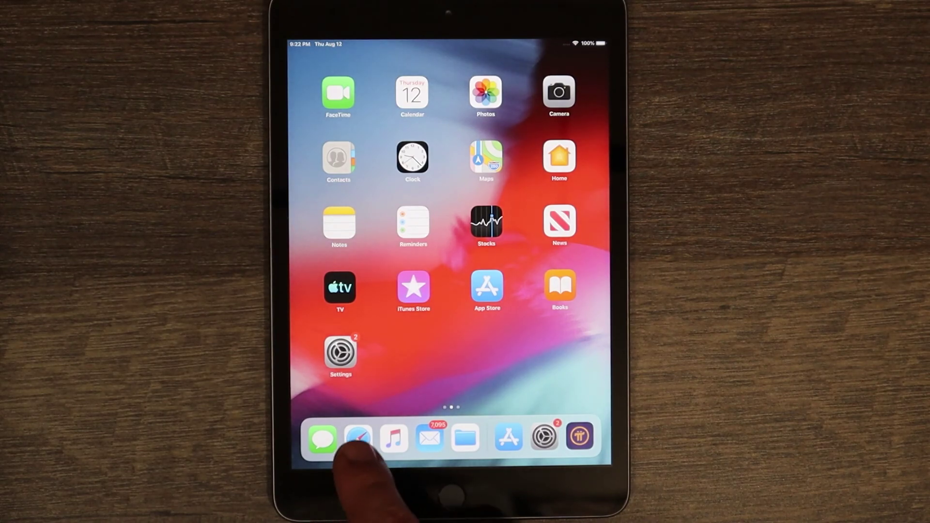
# - Load pornhub.com in the iPad's Safari to test the adult-content block
pyautogui.click(358, 439)
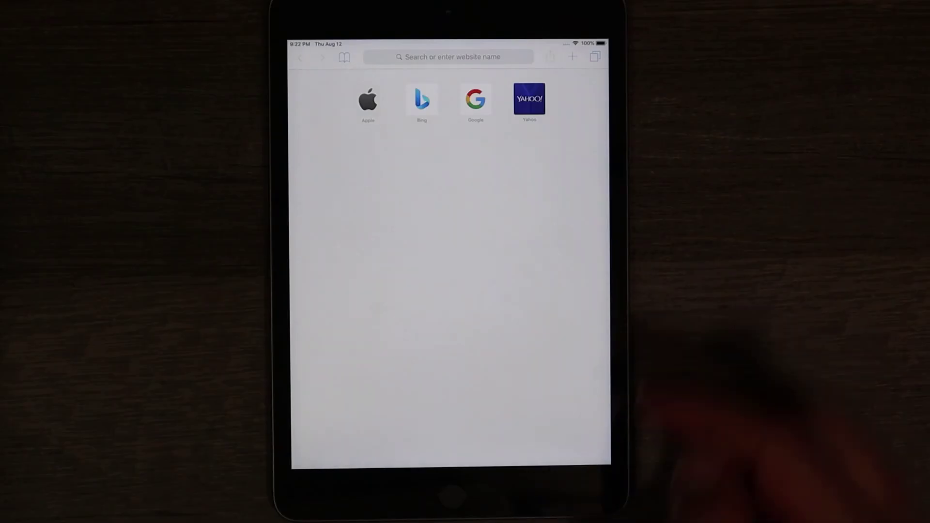
pyautogui.click(499, 56)
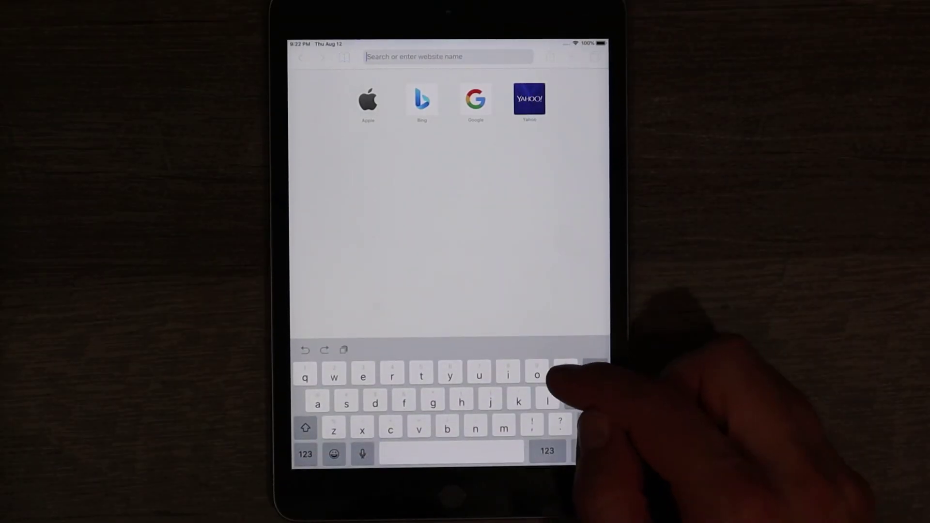
pyautogui.write('por')
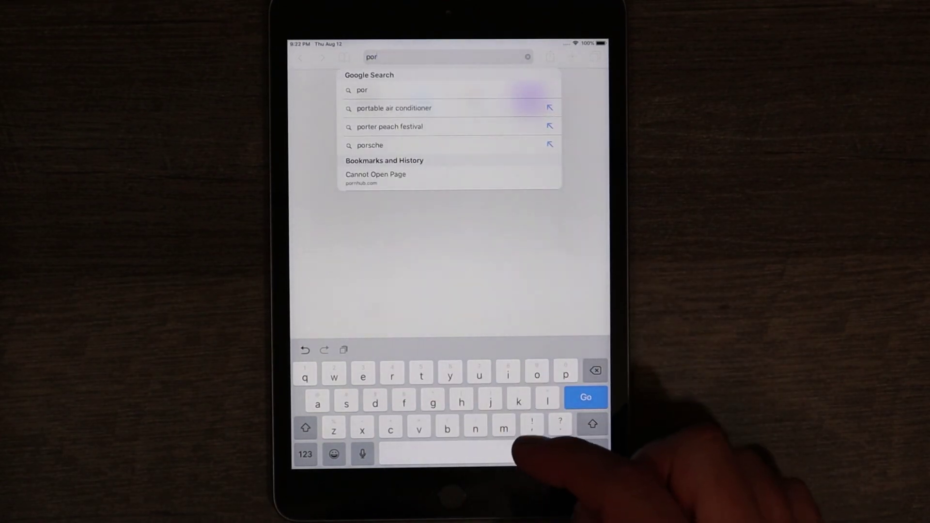
pyautogui.write('nhub.com')
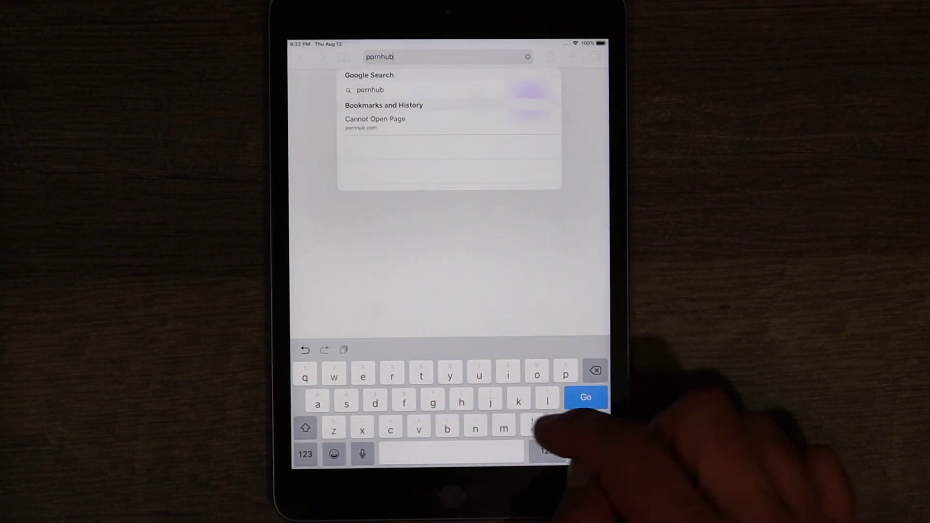
pyautogui.press('Return')
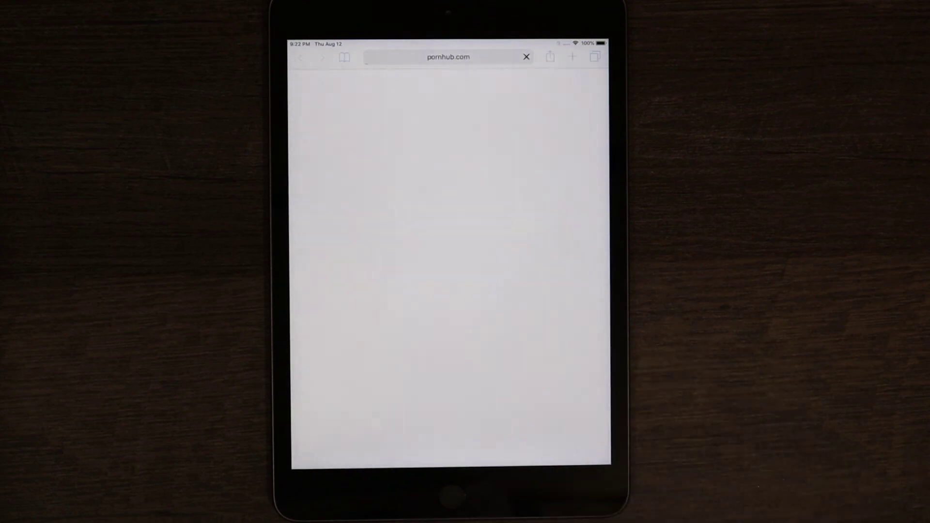